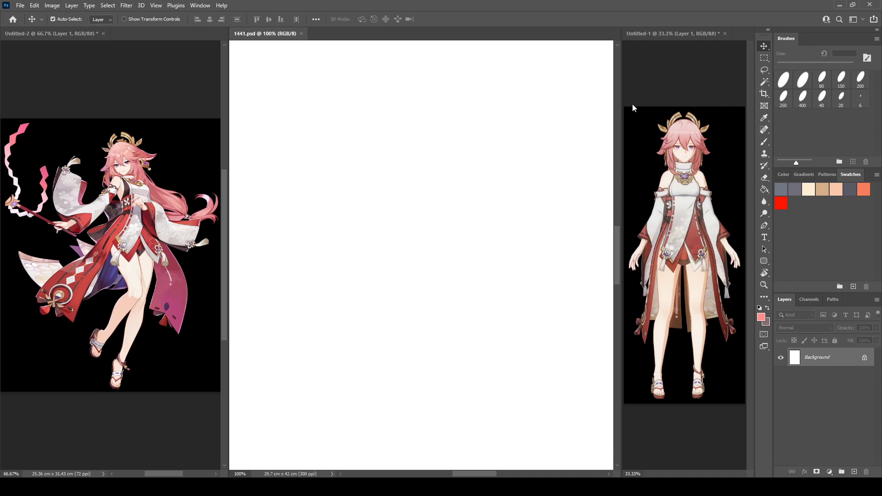
# Save the two untitled reference images as "reference 2.psd" and "refrence 1.psd"
pyautogui.click(643, 37)
pyautogui.press('ctrl')
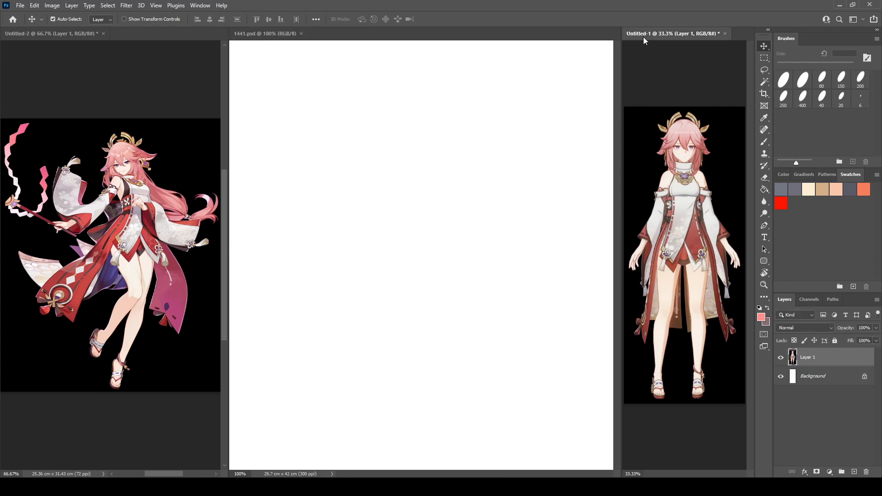
pyautogui.hotkey('ctrl', 's')
pyautogui.press('Return')
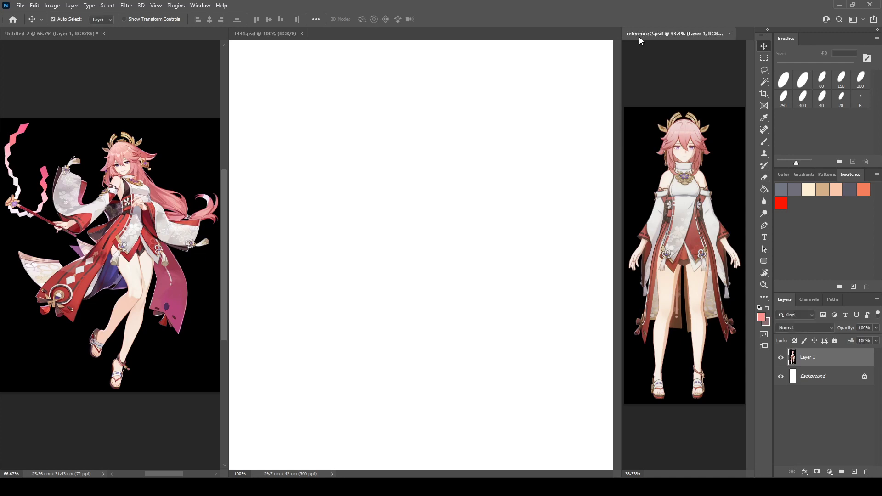
pyautogui.click(27, 34)
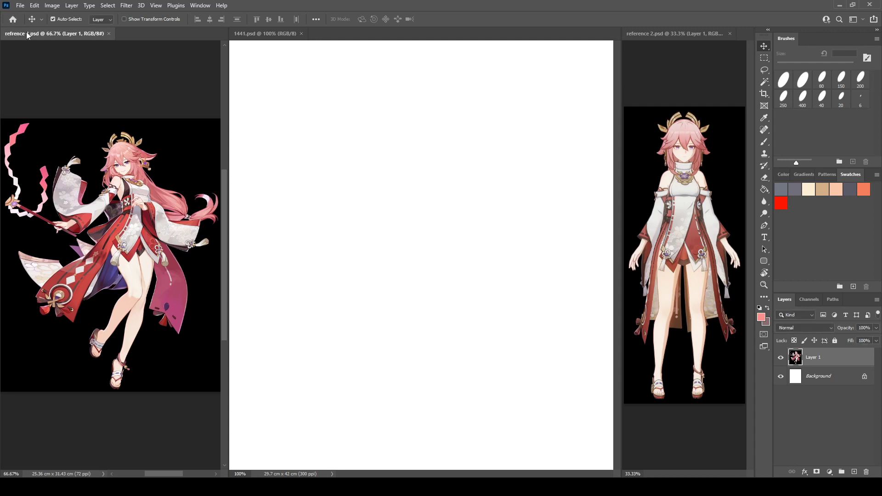
# Add a new layer to 1441.psd and set up a grey 6 px brush at 80% opacity
pyautogui.click(252, 34)
pyautogui.press('b')
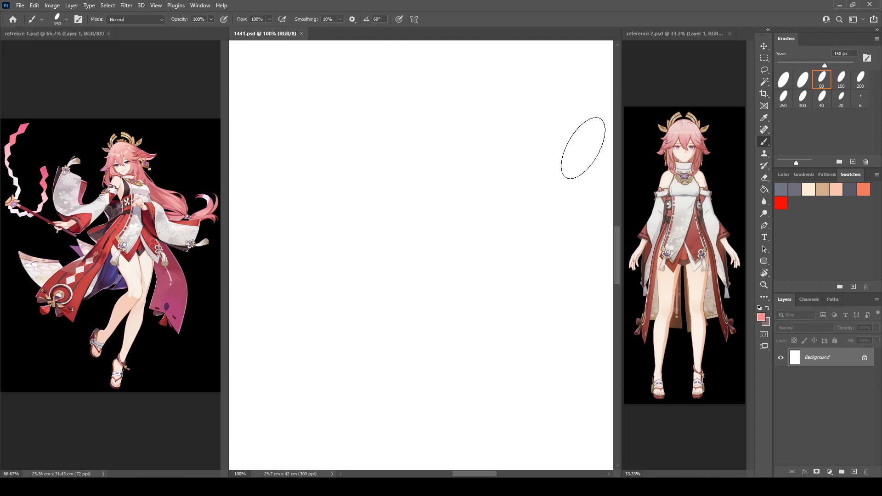
pyautogui.click(854, 471)
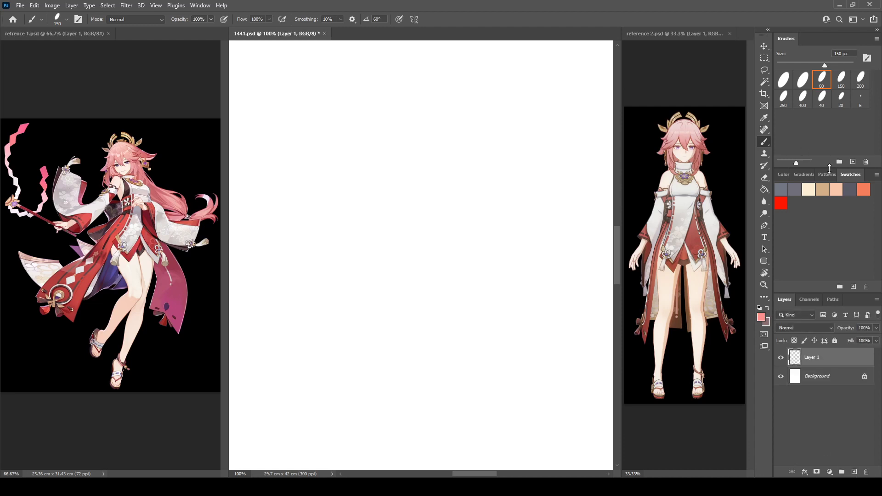
pyautogui.click(794, 189)
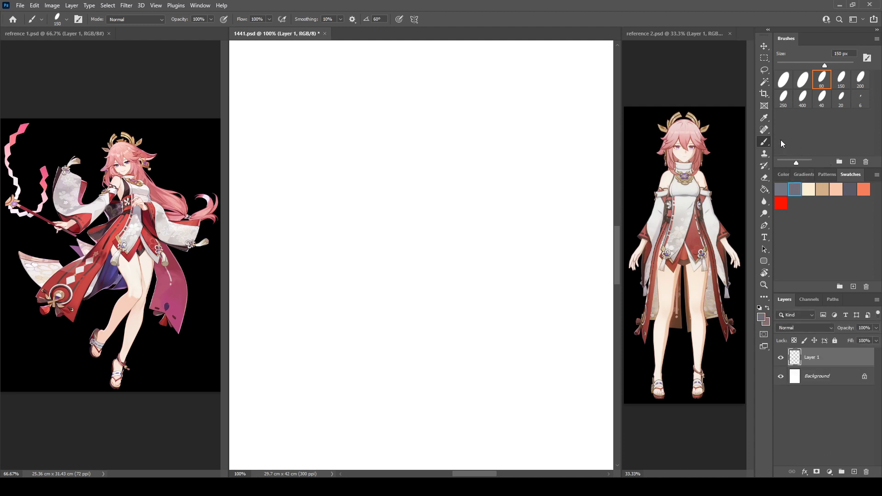
pyautogui.click(860, 98)
pyautogui.moveTo(437, 181); pyautogui.dragTo(398, 231)
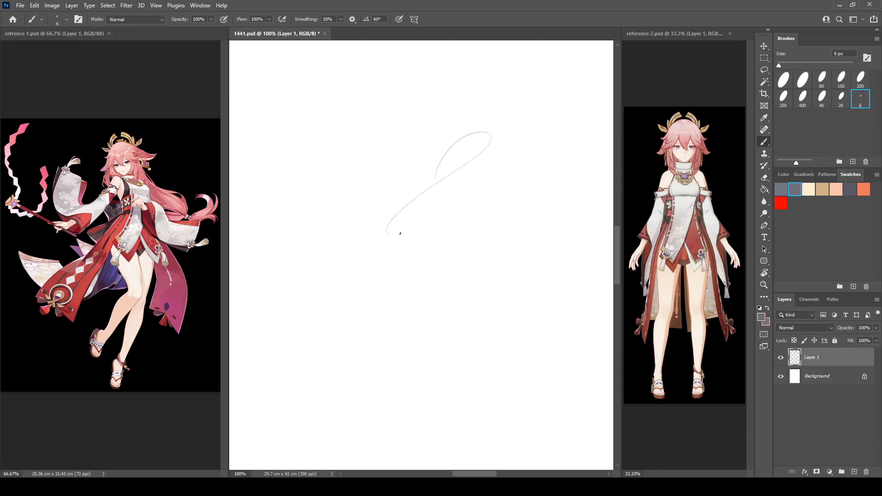
pyautogui.hotkey('ctrl', 'z')
pyautogui.press('8')
# Sketch a round head with curved facial guidelines and a jaw extending beneath it
pyautogui.moveTo(386, 87)
pyautogui.mouseDown()
pyautogui.moveTo(378, 126)
pyautogui.moveTo(401, 86)
pyautogui.moveTo(437, 76)
pyautogui.moveTo(472, 125)
pyautogui.mouseUp()
pyautogui.moveTo(381, 153)
pyautogui.mouseDown()
pyautogui.moveTo(398, 166)
pyautogui.moveTo(463, 119)
pyautogui.moveTo(443, 84)
pyautogui.moveTo(448, 79)
pyautogui.moveTo(466, 149)
pyautogui.moveTo(452, 161)
pyautogui.mouseUp()
pyautogui.moveTo(382, 135)
pyautogui.mouseDown()
pyautogui.moveTo(400, 119)
pyautogui.moveTo(462, 116)
pyautogui.mouseUp()
pyautogui.moveTo(374, 130)
pyautogui.mouseDown()
pyautogui.moveTo(385, 175)
pyautogui.moveTo(421, 183)
pyautogui.moveTo(404, 183)
pyautogui.moveTo(438, 178)
pyautogui.moveTo(486, 149)
pyautogui.mouseUp()
# Sketch the neck, shoulder line and curved torso below the head, with a sweeping centre line
pyautogui.moveTo(437, 180); pyautogui.dragTo(487, 305)
pyautogui.moveTo(463, 217); pyautogui.dragTo(482, 224)
pyautogui.moveTo(413, 193)
pyautogui.mouseDown()
pyautogui.moveTo(441, 224)
pyautogui.moveTo(482, 219)
pyautogui.moveTo(441, 274)
pyautogui.moveTo(463, 299)
pyautogui.mouseUp()
pyautogui.moveTo(490, 234); pyautogui.dragTo(498, 290)
# Erase the excess chest line and sketch the waistline and first hip lines of the torso
pyautogui.press('e')
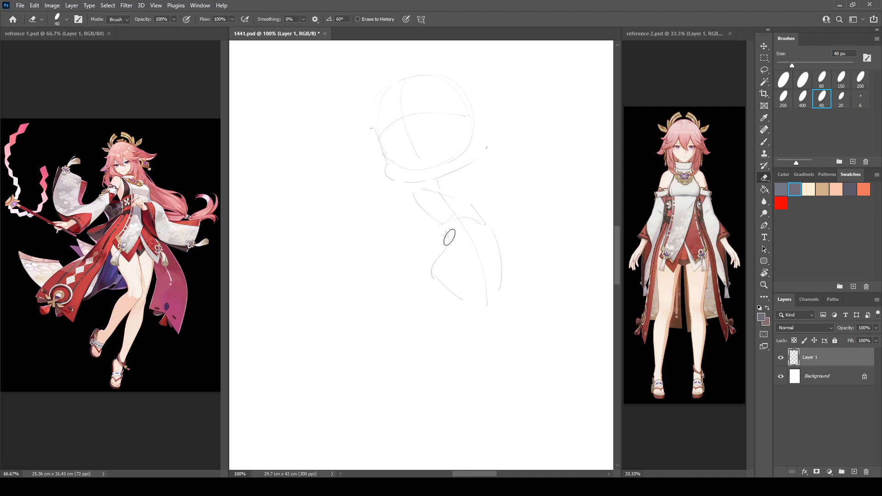
pyautogui.moveTo(449, 238)
pyautogui.mouseDown()
pyautogui.moveTo(432, 270)
pyautogui.moveTo(445, 284)
pyautogui.mouseUp()
pyautogui.press('b')
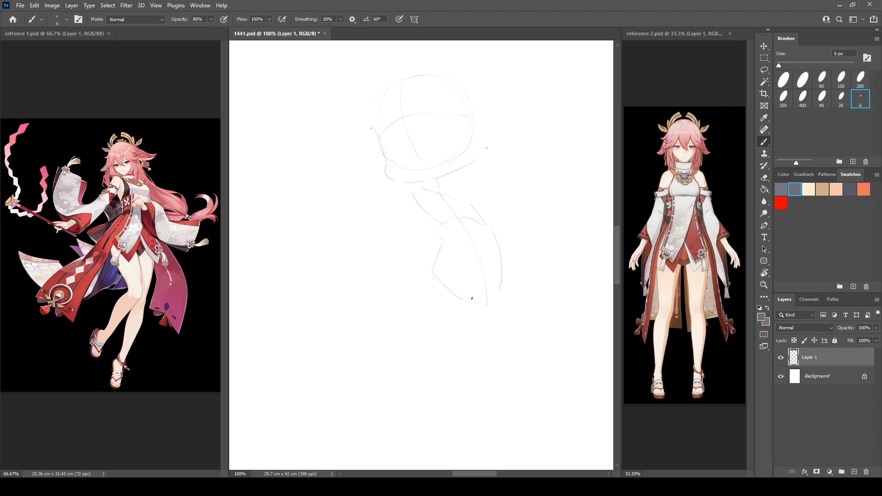
pyautogui.moveTo(498, 298); pyautogui.dragTo(491, 305)
pyautogui.moveTo(433, 269)
pyautogui.mouseDown()
pyautogui.moveTo(503, 285)
pyautogui.moveTo(463, 291)
pyautogui.moveTo(466, 308)
pyautogui.moveTo(492, 313)
pyautogui.mouseUp()
pyautogui.moveTo(497, 290)
pyautogui.mouseDown()
pyautogui.moveTo(484, 309)
pyautogui.moveTo(466, 297)
pyautogui.moveTo(488, 299)
pyautogui.mouseUp()
pyautogui.press('e')
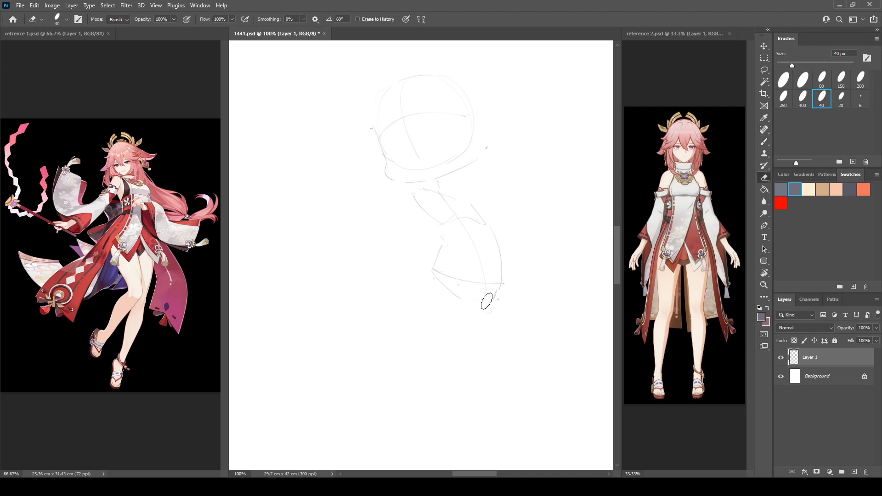
pyautogui.press('b')
pyautogui.moveTo(437, 283); pyautogui.dragTo(457, 319)
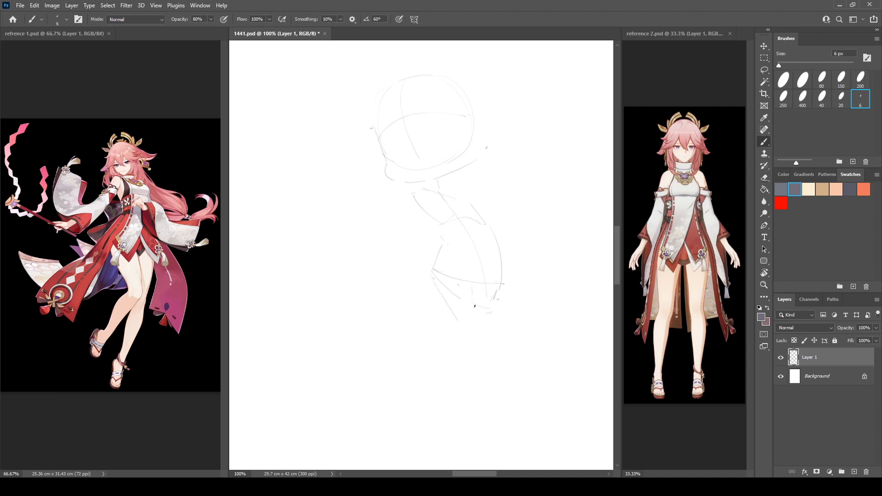
# Sketch the rounded hips and two short tapering legs, cleaning up the overlapping lines
pyautogui.moveTo(440, 254)
pyautogui.mouseDown()
pyautogui.moveTo(425, 304)
pyautogui.moveTo(431, 322)
pyautogui.moveTo(461, 335)
pyautogui.mouseUp()
pyautogui.moveTo(455, 267); pyautogui.dragTo(481, 320)
pyautogui.moveTo(505, 274)
pyautogui.mouseDown()
pyautogui.moveTo(496, 327)
pyautogui.moveTo(496, 248)
pyautogui.moveTo(454, 351)
pyautogui.moveTo(462, 322)
pyautogui.moveTo(475, 342)
pyautogui.mouseUp()
pyautogui.moveTo(465, 350)
pyautogui.mouseDown()
pyautogui.moveTo(427, 351)
pyautogui.moveTo(415, 370)
pyautogui.moveTo(475, 343)
pyautogui.moveTo(496, 352)
pyautogui.moveTo(484, 390)
pyautogui.moveTo(473, 378)
pyautogui.moveTo(471, 393)
pyautogui.moveTo(493, 379)
pyautogui.moveTo(497, 336)
pyautogui.moveTo(479, 385)
pyautogui.moveTo(489, 356)
pyautogui.moveTo(473, 388)
pyautogui.mouseUp()
pyautogui.press('e')
pyautogui.press('b')
pyautogui.press('e')
pyautogui.press('b')
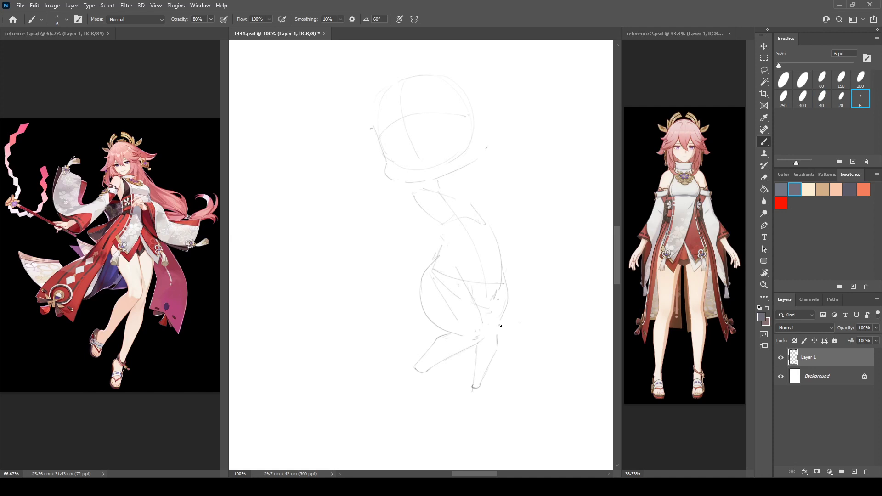
# Redraw the back contour from the hip down the straight leg and tidy the bent leg's foot end
pyautogui.moveTo(505, 308); pyautogui.dragTo(486, 374)
pyautogui.moveTo(495, 343); pyautogui.dragTo(483, 379)
pyautogui.press('e')
pyautogui.moveTo(495, 342)
pyautogui.mouseDown()
pyautogui.moveTo(488, 366)
pyautogui.moveTo(504, 309)
pyautogui.mouseUp()
pyautogui.press('b')
pyautogui.moveTo(505, 275); pyautogui.dragTo(482, 383)
pyautogui.press('e')
pyautogui.press('b')
pyautogui.press('e')
pyautogui.moveTo(423, 370); pyautogui.dragTo(444, 358)
# Sketch the neck sides and the rounded back shoulder joining the torso
pyautogui.press('b')
pyautogui.moveTo(445, 179); pyautogui.dragTo(449, 190)
pyautogui.press('e')
pyautogui.press('b')
pyautogui.moveTo(459, 196); pyautogui.dragTo(478, 213)
pyautogui.press('e')
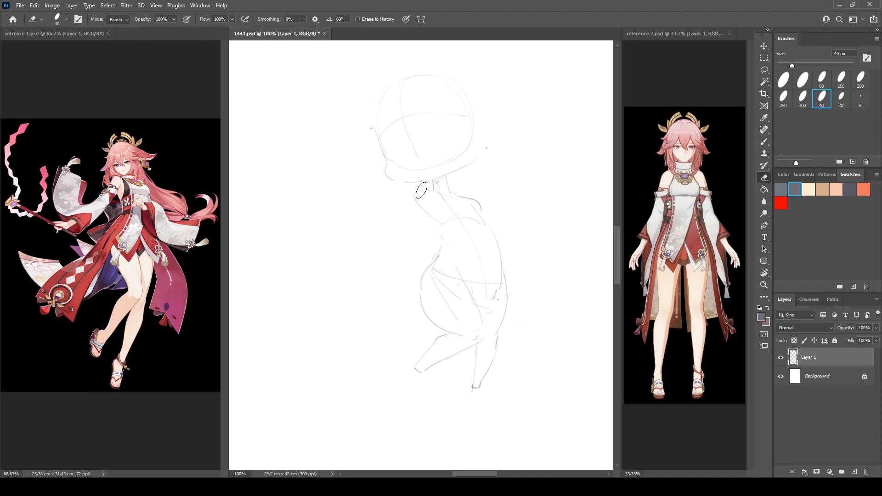
# Erase and redraw the rounded front shoulder beneath the chin
pyautogui.press('b')
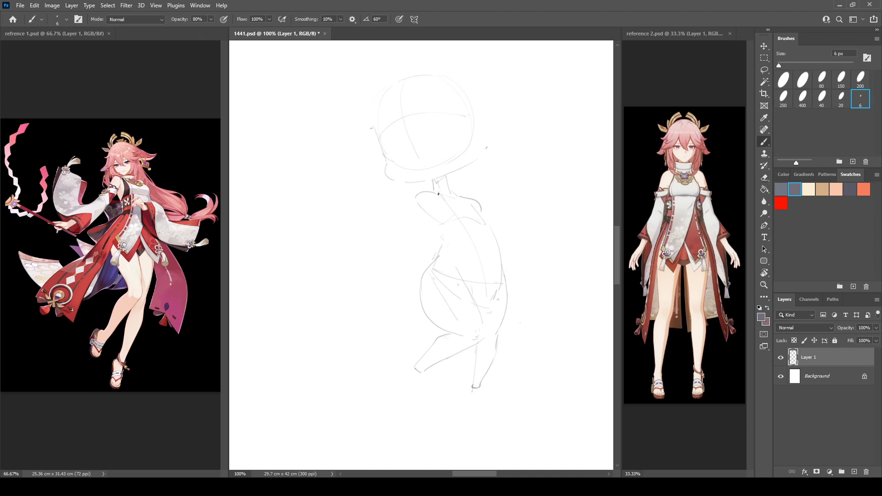
pyautogui.press('e')
pyautogui.press('b')
pyautogui.moveTo(415, 193); pyautogui.dragTo(436, 188)
pyautogui.press('e')
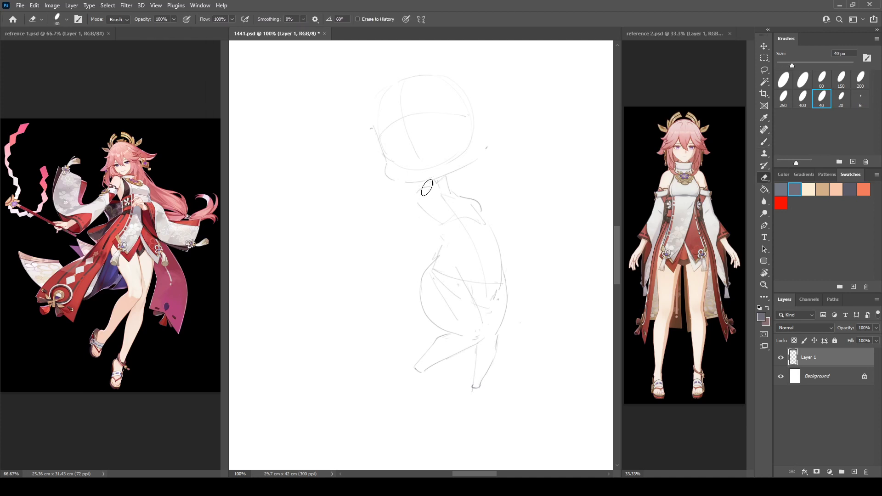
pyautogui.press('b')
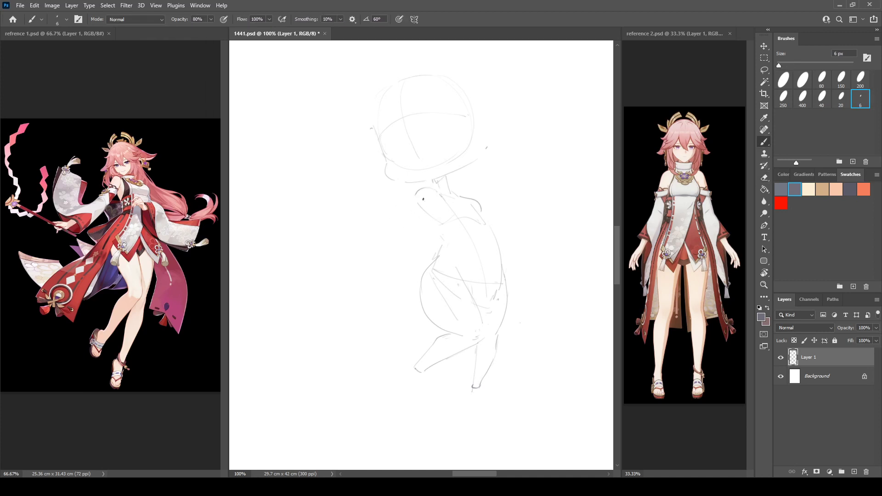
pyautogui.press('e')
pyautogui.press('b')
# Sketch the front torso edge and the front arm reaching out ahead of the body
pyautogui.moveTo(414, 199)
pyautogui.mouseDown()
pyautogui.moveTo(402, 219)
pyautogui.moveTo(441, 207)
pyautogui.moveTo(413, 220)
pyautogui.moveTo(408, 204)
pyautogui.moveTo(401, 213)
pyautogui.moveTo(414, 219)
pyautogui.moveTo(472, 206)
pyautogui.moveTo(437, 261)
pyautogui.mouseUp()
pyautogui.press('e')
pyautogui.press('b')
pyautogui.press('e')
pyautogui.press('b')
pyautogui.press('e')
pyautogui.press('b')
pyautogui.moveTo(410, 228)
pyautogui.mouseDown()
pyautogui.moveTo(370, 243)
pyautogui.moveTo(379, 248)
pyautogui.moveTo(388, 243)
pyautogui.moveTo(368, 243)
pyautogui.moveTo(410, 229)
pyautogui.mouseUp()
# Draw and clean up an open hand with spread fingers at the end of the outstretched arm
pyautogui.press('e')
pyautogui.press('b')
pyautogui.press('e')
pyautogui.press('b')
pyautogui.press('e')
pyautogui.moveTo(343, 239)
pyautogui.mouseDown()
pyautogui.moveTo(368, 238)
pyautogui.moveTo(349, 247)
pyautogui.mouseUp()
pyautogui.press('b')
pyautogui.press('e')
pyautogui.press('b')
pyautogui.moveTo(342, 251)
pyautogui.mouseDown()
pyautogui.moveTo(334, 259)
pyautogui.moveTo(347, 250)
pyautogui.mouseUp()
# Sketch the other arm bent at the elbow with its hand in front of the chest, undoing stray strokes
pyautogui.moveTo(488, 214); pyautogui.dragTo(507, 234)
pyautogui.moveTo(503, 248); pyautogui.dragTo(523, 253)
pyautogui.hotkey('ctrl', 'z')
pyautogui.moveTo(466, 236); pyautogui.dragTo(478, 237)
pyautogui.moveTo(483, 235)
pyautogui.mouseDown()
pyautogui.moveTo(506, 239)
pyautogui.moveTo(484, 235)
pyautogui.moveTo(499, 242)
pyautogui.moveTo(506, 232)
pyautogui.moveTo(484, 212)
pyautogui.moveTo(502, 225)
pyautogui.mouseUp()
pyautogui.press('e')
pyautogui.press('b')
pyautogui.moveTo(463, 220)
pyautogui.mouseDown()
pyautogui.moveTo(451, 226)
pyautogui.moveTo(464, 226)
pyautogui.mouseUp()
pyautogui.hotkey('ctrl', 'z')
pyautogui.hotkey('ctrl', 'z')
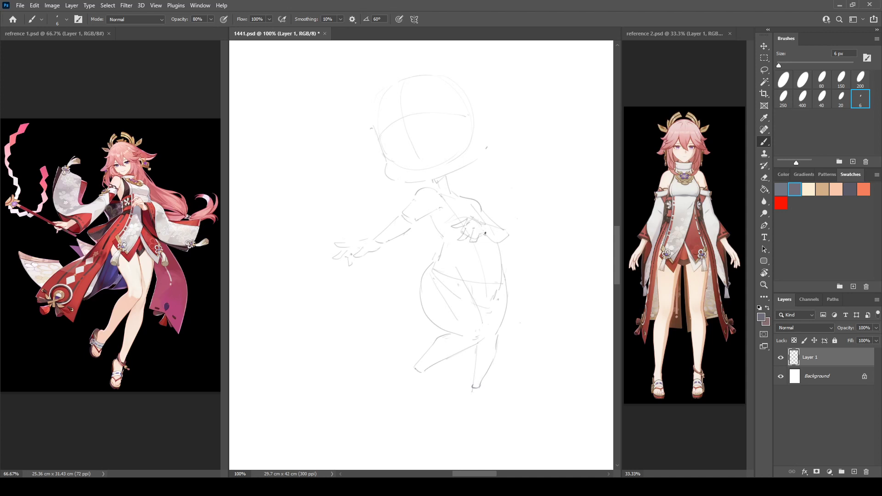
# Erase the head circle and redraw the curved eye guideline slightly lower across the face
pyautogui.click(531, 205)
pyautogui.press('e')
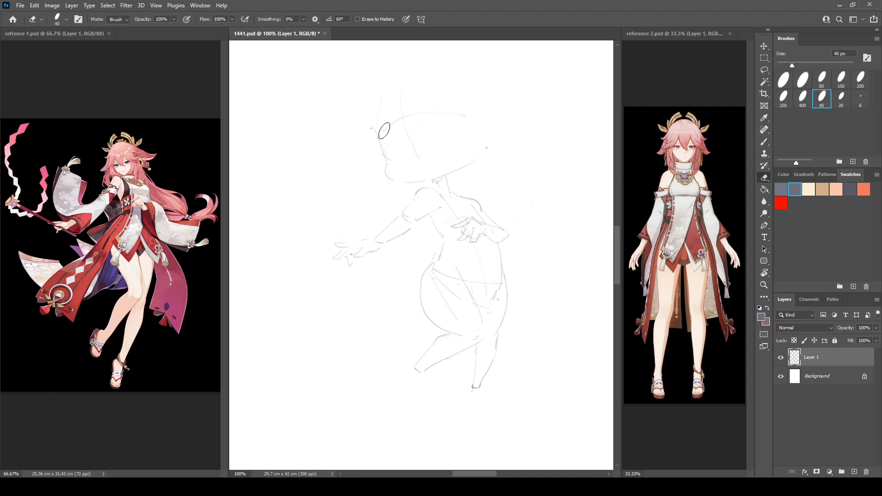
pyautogui.press('b')
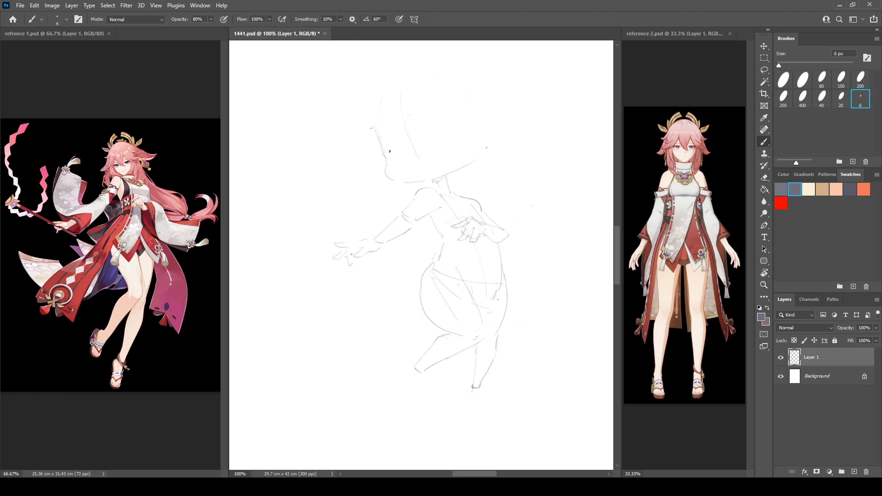
pyautogui.press('e')
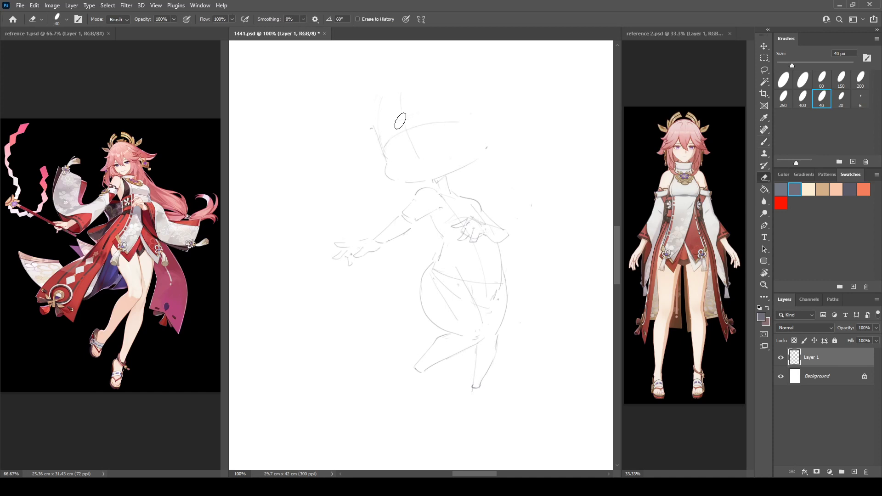
pyautogui.press('b')
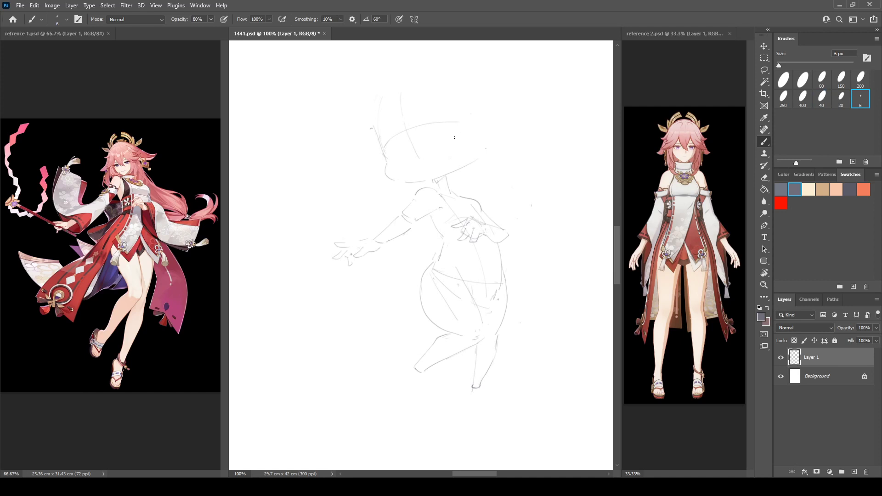
# Rough in the near eye's upper lid and outer edge, erasing excess guidelines around it
pyautogui.click(62, 294)
pyautogui.scroll(2, 68, 217)
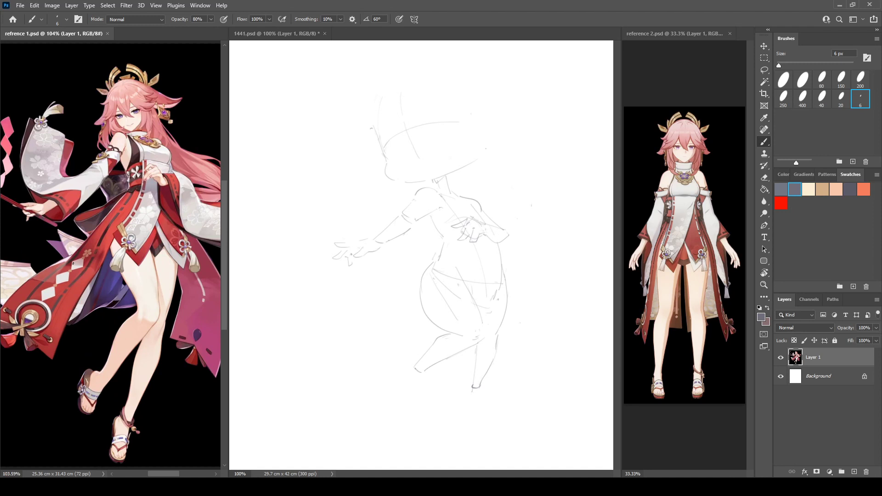
pyautogui.click(437, 128)
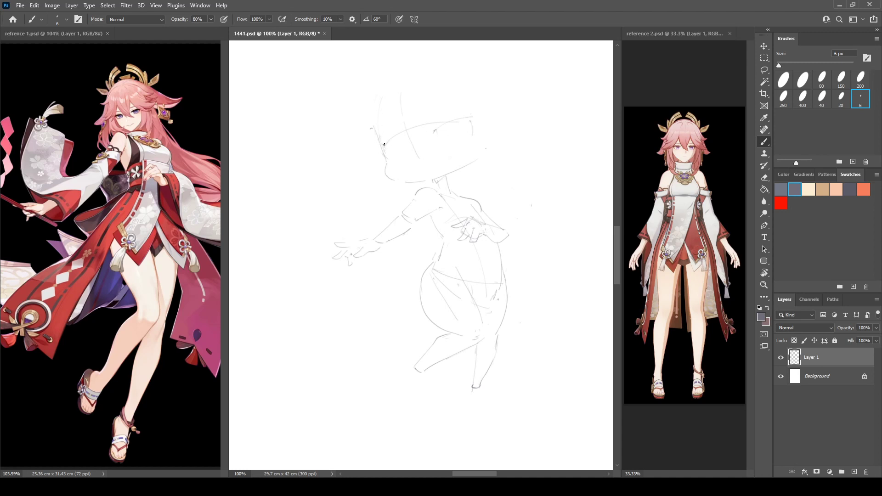
pyautogui.moveTo(384, 144)
pyautogui.mouseDown()
pyautogui.moveTo(414, 153)
pyautogui.moveTo(385, 145)
pyautogui.mouseUp()
pyautogui.press('e')
pyautogui.press('b')
pyautogui.press('e')
pyautogui.moveTo(419, 159)
pyautogui.mouseDown()
pyautogui.moveTo(414, 153)
pyautogui.moveTo(419, 158)
pyautogui.moveTo(467, 118)
pyautogui.mouseUp()
pyautogui.press('b')
# Sketch the far eye with its outer lash shape and the small nose and mouth marks
pyautogui.moveTo(365, 140); pyautogui.dragTo(382, 148)
pyautogui.moveTo(395, 148); pyautogui.dragTo(402, 160)
pyautogui.press('e')
pyautogui.press('b')
pyautogui.press('e')
pyautogui.click(437, 136)
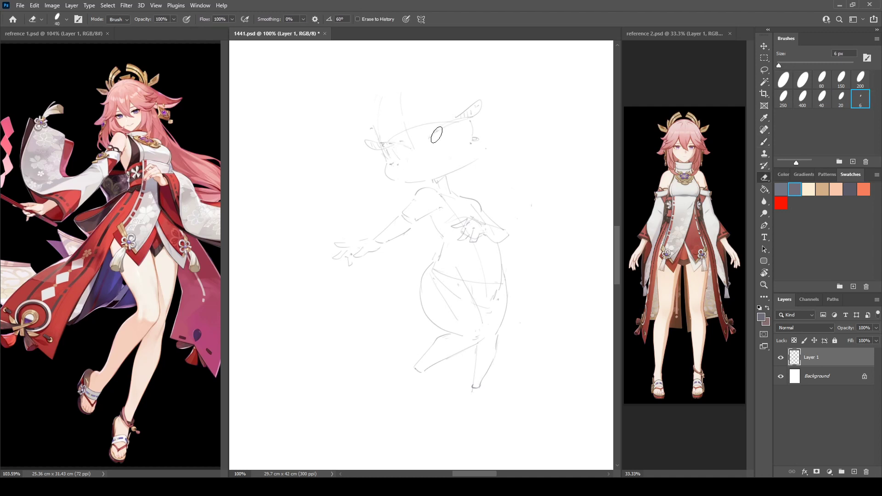
pyautogui.press('b')
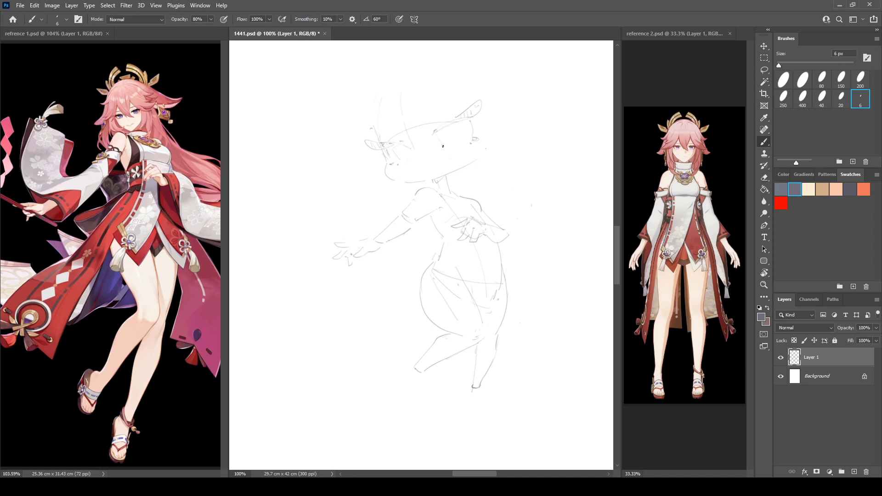
pyautogui.press(']')
pyautogui.press(']')
pyautogui.press(']')
pyautogui.press(']')
pyautogui.press(']')
pyautogui.press(']')
pyautogui.press(']')
pyautogui.press(']')
pyautogui.press(']')
pyautogui.press(']')
pyautogui.press(']')
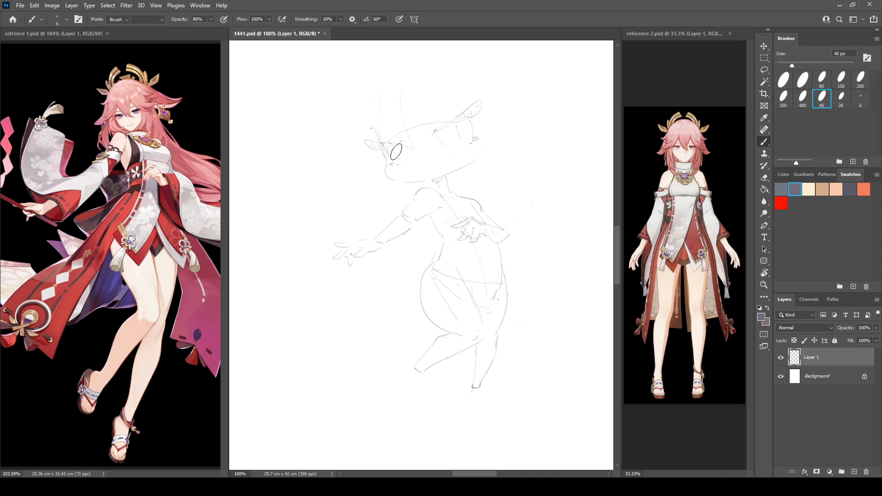
pyautogui.press('[')
pyautogui.press('[')
pyautogui.press('[')
pyautogui.press('[')
pyautogui.press('[')
pyautogui.press('[')
pyautogui.press('[')
pyautogui.press('[')
pyautogui.press('[')
pyautogui.press('[')
pyautogui.press('[')
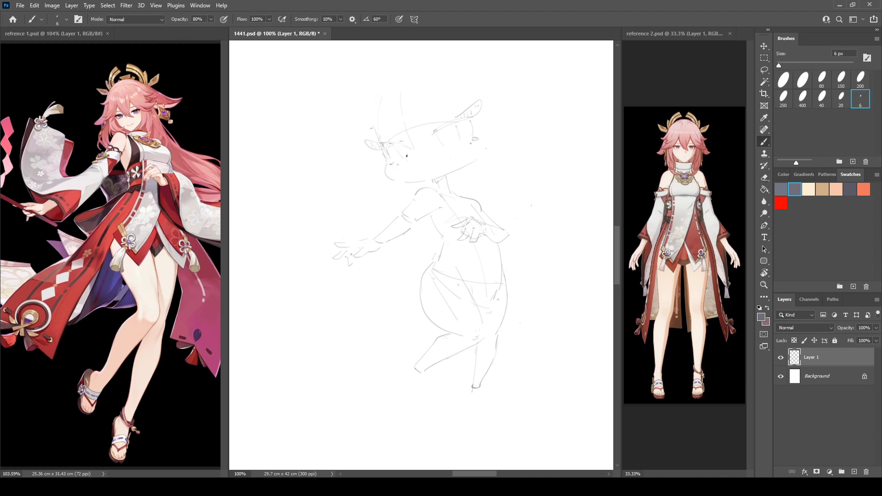
pyautogui.press(']')
pyautogui.press(']')
pyautogui.press(']')
pyautogui.press(']')
pyautogui.press(']')
pyautogui.press(']')
pyautogui.press('[')
pyautogui.press('[')
pyautogui.press('[')
pyautogui.press('[')
pyautogui.press('[')
pyautogui.press('[')
# Erase and redraw the near eye's upper lid and inner corner, checking the face with a temporary horizontal flip
pyautogui.press('e')
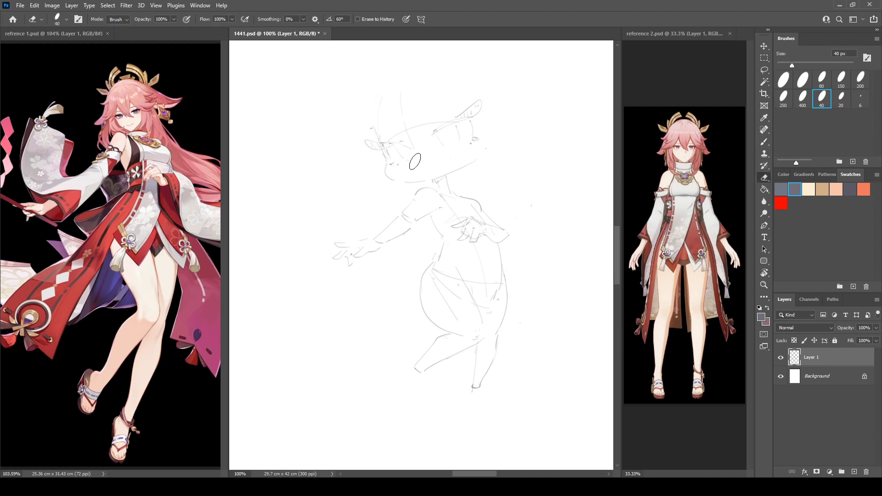
pyautogui.press('b')
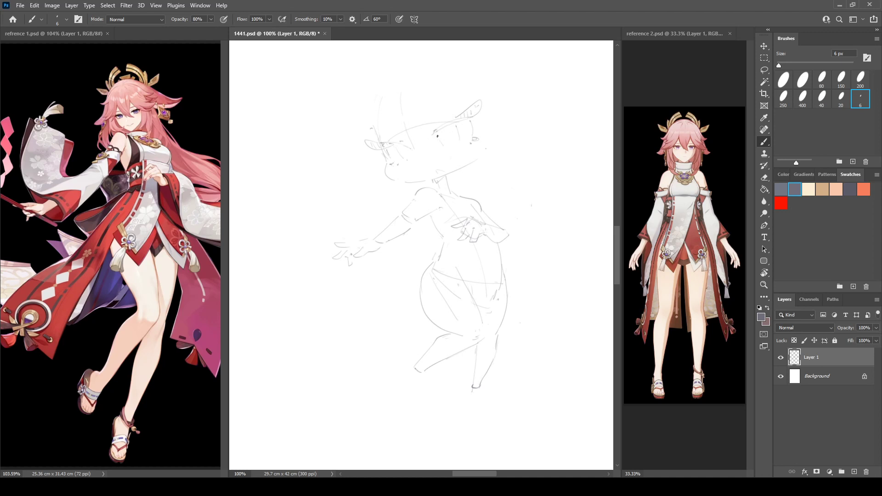
pyautogui.press('e')
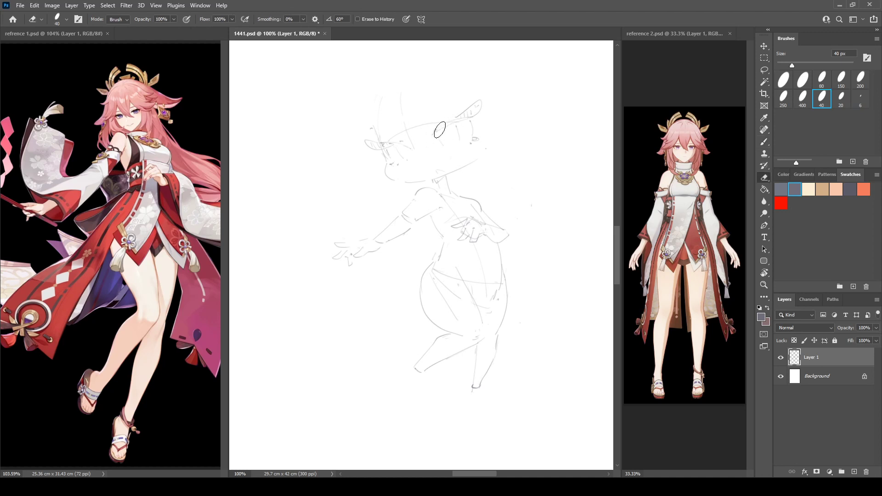
pyautogui.press('b')
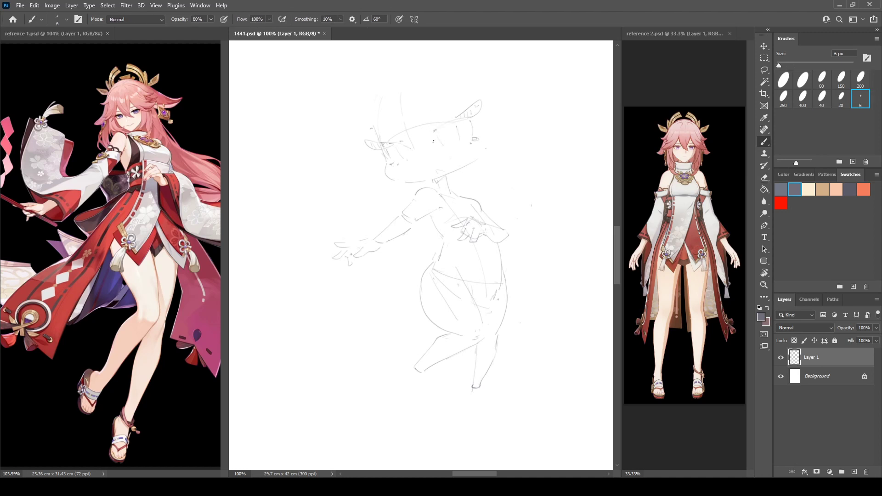
pyautogui.moveTo(433, 142); pyautogui.dragTo(469, 120)
pyautogui.press('e')
pyautogui.press('b')
pyautogui.moveTo(430, 141)
pyautogui.mouseDown()
pyautogui.moveTo(457, 123)
pyautogui.moveTo(422, 130)
pyautogui.moveTo(458, 116)
pyautogui.mouseUp()
pyautogui.hotkey('ctrl', 'shift', 'h')
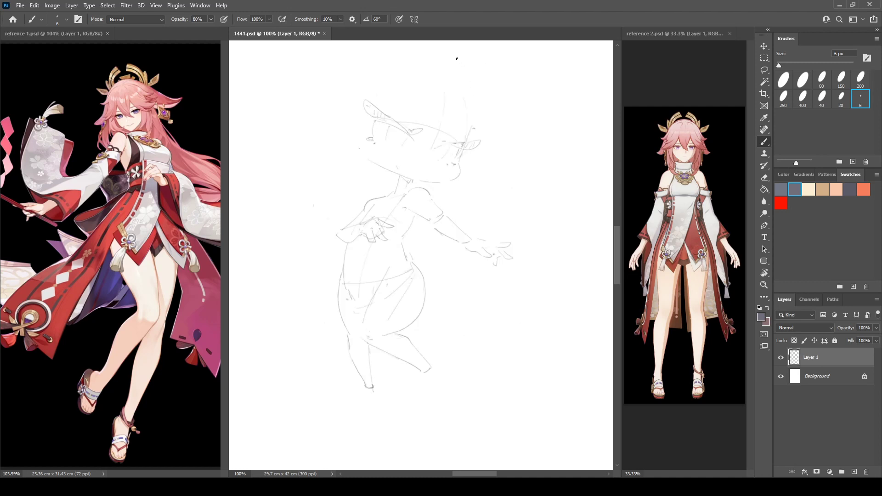
pyautogui.hotkey('ctrl', 'shift', 'h')
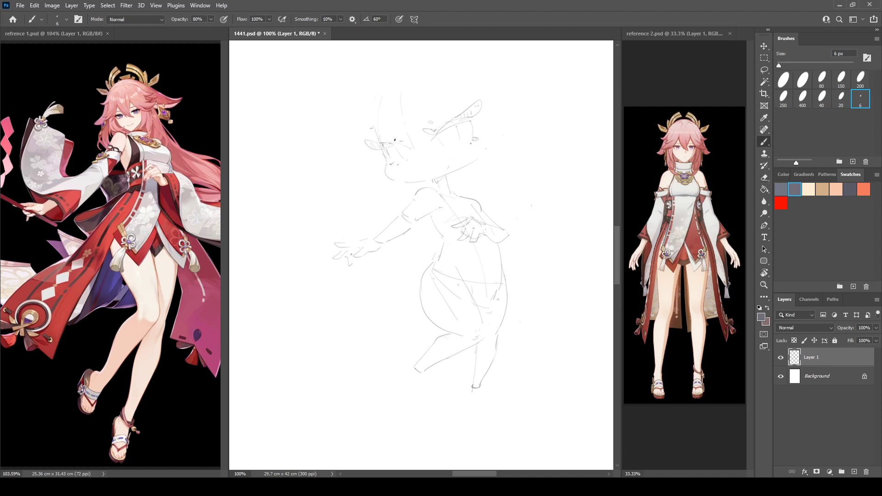
# Finish the loose forehead strokes, lower Layer 1's opacity to 66%, and add a new layer above it
pyautogui.moveTo(412, 105)
pyautogui.mouseDown()
pyautogui.moveTo(415, 114)
pyautogui.moveTo(402, 116)
pyautogui.mouseUp()
pyautogui.hotkey('ctrl', 'shift', 'h')
pyautogui.hotkey('ctrl', 'shift', 'h')
pyautogui.click(876, 328)
pyautogui.moveTo(863, 337); pyautogui.dragTo(864, 337)
pyautogui.click(854, 472)
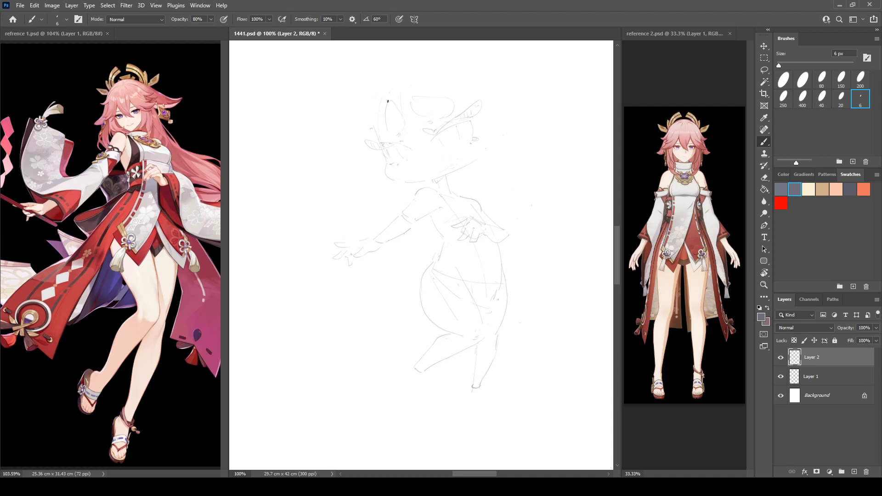
# Sketch the central fringe locks falling between the eyes, erasing and redrawing overlapping strands
pyautogui.moveTo(389, 112)
pyautogui.mouseDown()
pyautogui.moveTo(406, 141)
pyautogui.moveTo(402, 114)
pyautogui.mouseUp()
pyautogui.moveTo(391, 92); pyautogui.dragTo(411, 133)
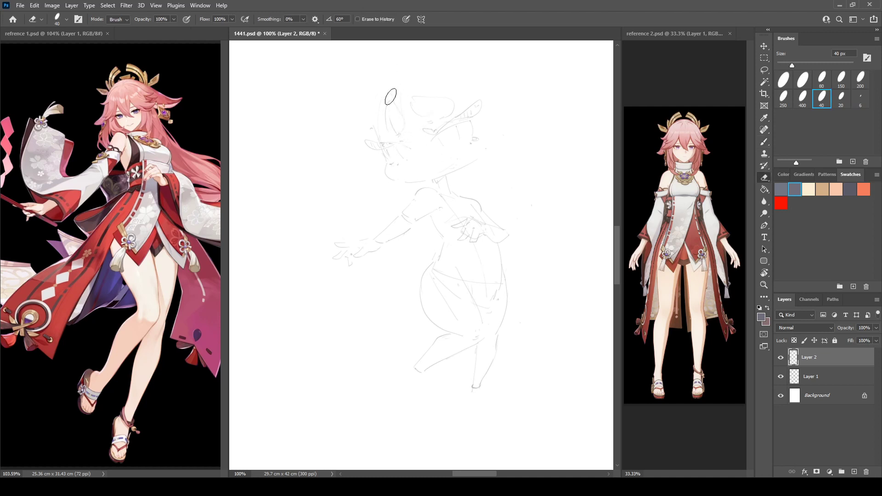
pyautogui.moveTo(390, 102)
pyautogui.mouseDown()
pyautogui.moveTo(433, 155)
pyautogui.moveTo(425, 128)
pyautogui.mouseUp()
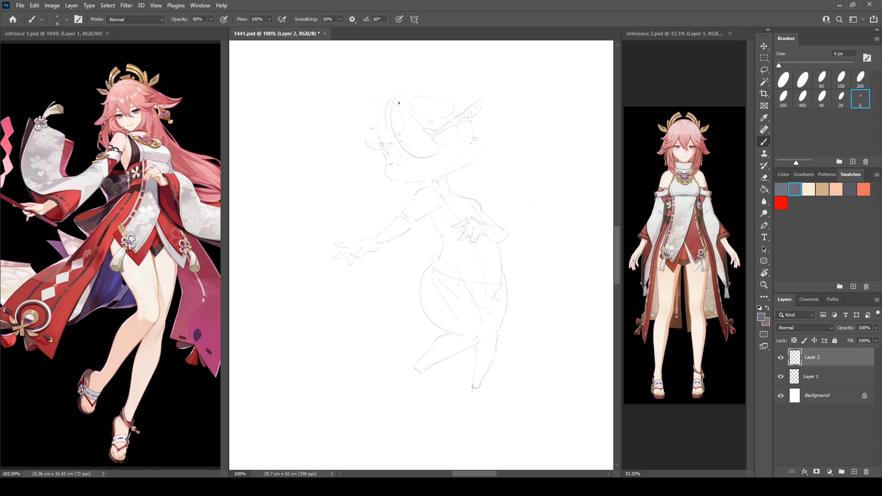
pyautogui.press('e')
pyautogui.moveTo(392, 104); pyautogui.dragTo(393, 135)
pyautogui.press('b')
# Sketch the hair around the face, with crown strands, the far side hair and ear, and the near side lock
pyautogui.moveTo(442, 122); pyautogui.dragTo(479, 100)
pyautogui.moveTo(449, 69)
pyautogui.mouseDown()
pyautogui.moveTo(485, 74)
pyautogui.moveTo(485, 83)
pyautogui.mouseUp()
pyautogui.moveTo(362, 112)
pyautogui.mouseDown()
pyautogui.moveTo(344, 114)
pyautogui.moveTo(377, 109)
pyautogui.moveTo(364, 132)
pyautogui.moveTo(370, 111)
pyautogui.moveTo(364, 159)
pyautogui.mouseUp()
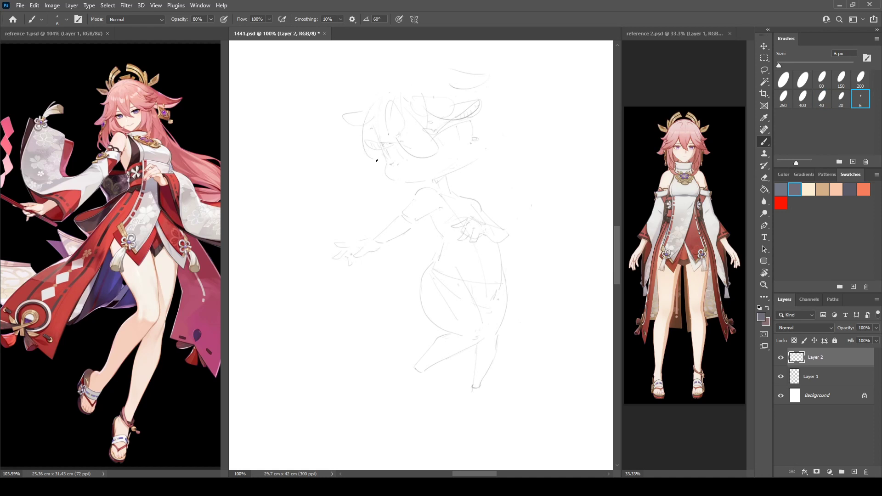
pyautogui.moveTo(386, 126); pyautogui.dragTo(384, 148)
pyautogui.moveTo(497, 122); pyautogui.dragTo(476, 178)
# Rough in the pointed near ear beside the head, erasing excess lines around it
pyautogui.press('e')
pyautogui.moveTo(507, 105)
pyautogui.mouseDown()
pyautogui.moveTo(536, 97)
pyautogui.moveTo(482, 110)
pyautogui.moveTo(535, 96)
pyautogui.moveTo(514, 128)
pyautogui.mouseUp()
pyautogui.press('b')
pyautogui.press('e')
pyautogui.press('b')
# Sketch the far side lock with its small drop ornament, and the looped hair ornament below the near ear
pyautogui.moveTo(361, 155); pyautogui.dragTo(381, 169)
pyautogui.moveTo(355, 156); pyautogui.dragTo(370, 179)
pyautogui.moveTo(372, 176)
pyautogui.mouseDown()
pyautogui.moveTo(380, 195)
pyautogui.moveTo(384, 178)
pyautogui.mouseUp()
pyautogui.moveTo(509, 123); pyautogui.dragTo(513, 123)
pyautogui.moveTo(512, 155); pyautogui.dragTo(527, 132)
# Sketch the rounded crown outline of the hair on Layer 2, erasing and redrawing it while checking a horizontal flip
pyautogui.click(811, 376)
pyautogui.press('e')
pyautogui.press('b')
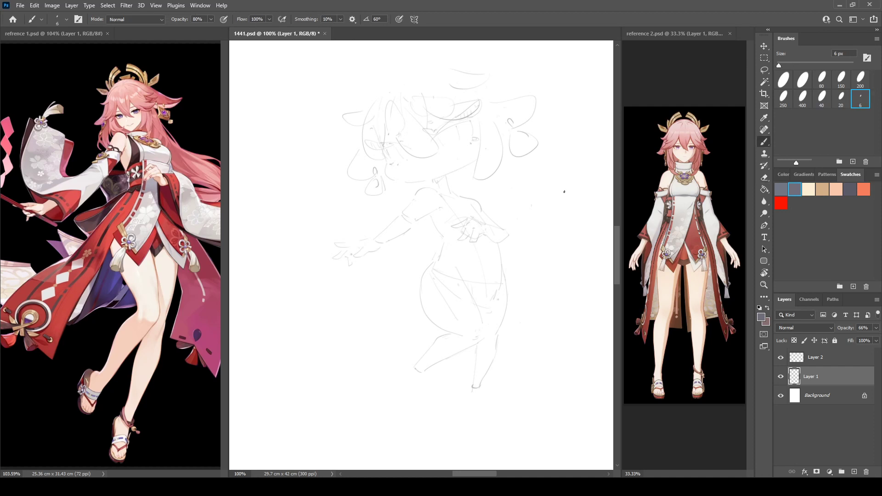
pyautogui.click(806, 357)
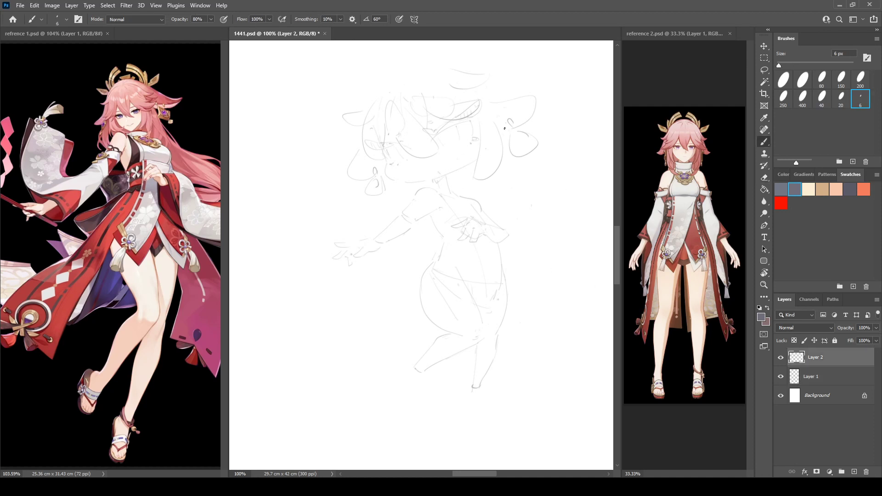
pyautogui.hotkey('ctrl', 'shift', 'h')
pyautogui.hotkey('ctrl', 'shift', 'h')
pyautogui.moveTo(386, 72); pyautogui.dragTo(421, 55)
pyautogui.moveTo(480, 62); pyautogui.dragTo(523, 89)
pyautogui.hotkey('ctrl', 'shift', 'h')
pyautogui.moveTo(324, 80); pyautogui.dragTo(392, 54)
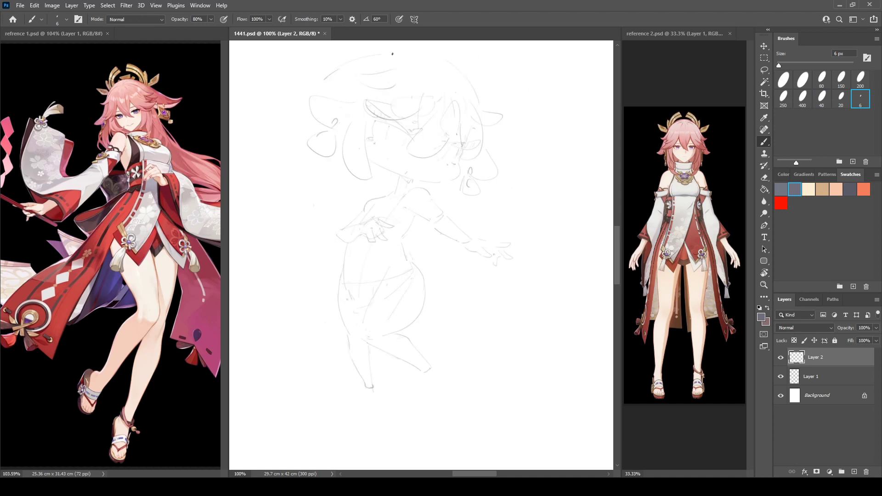
pyautogui.press('e')
pyautogui.moveTo(330, 73)
pyautogui.mouseDown()
pyautogui.moveTo(402, 57)
pyautogui.moveTo(342, 69)
pyautogui.moveTo(394, 51)
pyautogui.moveTo(442, 59)
pyautogui.mouseUp()
pyautogui.press('b')
# Add a drop-shaped lock below the near side hair, refine the ear ornament, and restore the canvas orientation
pyautogui.moveTo(329, 162); pyautogui.dragTo(367, 205)
pyautogui.hotkey('ctrl', 'z')
pyautogui.moveTo(333, 161)
pyautogui.mouseDown()
pyautogui.moveTo(350, 186)
pyautogui.moveTo(332, 167)
pyautogui.mouseUp()
pyautogui.press('e')
pyautogui.press('b')
pyautogui.moveTo(313, 132); pyautogui.dragTo(302, 139)
pyautogui.moveTo(170, 229)
pyautogui.mouseDown()
pyautogui.moveTo(148, 234)
pyautogui.moveTo(171, 228)
pyautogui.mouseUp()
pyautogui.click(334, 213)
pyautogui.hotkey('ctrl', 'shift', 'h')
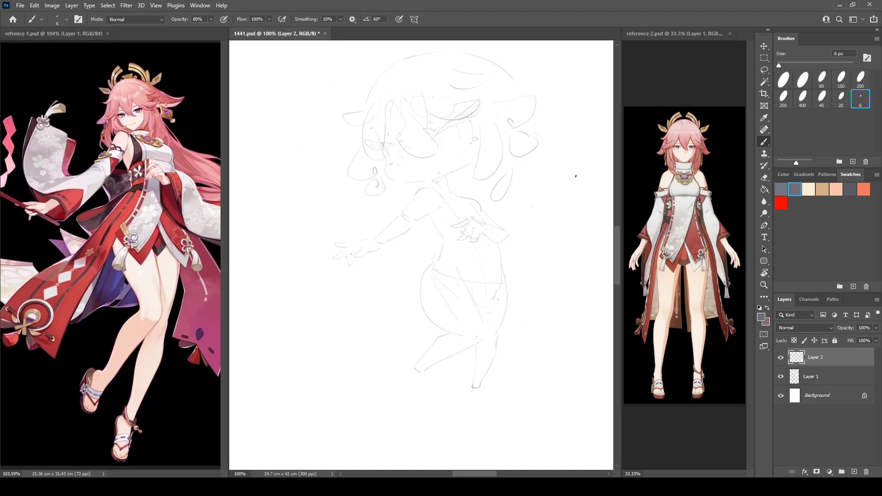
# Sketch the long ponytail curving down behind the body and the large bow-like loops at its end
pyautogui.moveTo(550, 189)
pyautogui.mouseDown()
pyautogui.moveTo(576, 283)
pyautogui.moveTo(536, 278)
pyautogui.moveTo(551, 267)
pyautogui.moveTo(564, 289)
pyautogui.mouseUp()
pyautogui.click(181, 280)
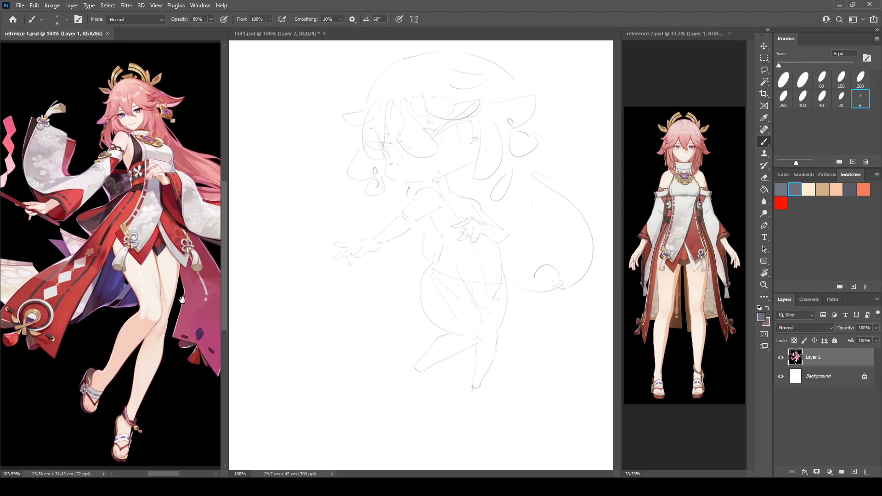
pyautogui.moveTo(180, 280); pyautogui.dragTo(89, 278)
pyautogui.click(575, 294)
pyautogui.press('e')
pyautogui.moveTo(541, 276)
pyautogui.mouseDown()
pyautogui.moveTo(563, 291)
pyautogui.moveTo(561, 309)
pyautogui.moveTo(548, 321)
pyautogui.moveTo(546, 314)
pyautogui.moveTo(518, 321)
pyautogui.moveTo(566, 319)
pyautogui.moveTo(567, 348)
pyautogui.moveTo(574, 309)
pyautogui.moveTo(602, 316)
pyautogui.mouseUp()
pyautogui.press('b')
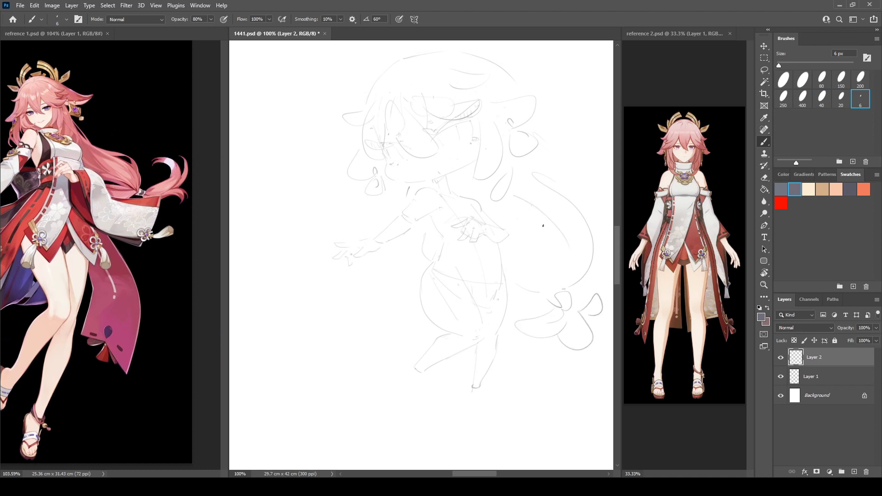
# Add inner strand lines to the ponytail and a curved line beside the front of the torso
pyautogui.press('e')
pyautogui.press('b')
pyautogui.moveTo(409, 237); pyautogui.dragTo(420, 264)
pyautogui.moveTo(432, 168); pyautogui.dragTo(416, 182)
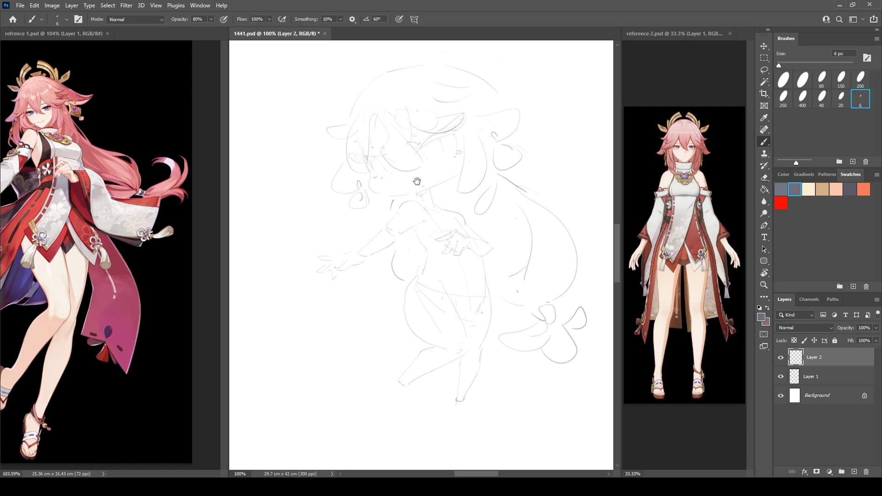
# Sketch the headpiece above the hair with its curved bands and rounded side ornaments, following reference 1
pyautogui.click(106, 234)
pyautogui.moveTo(106, 234); pyautogui.dragTo(124, 238)
pyautogui.click(443, 116)
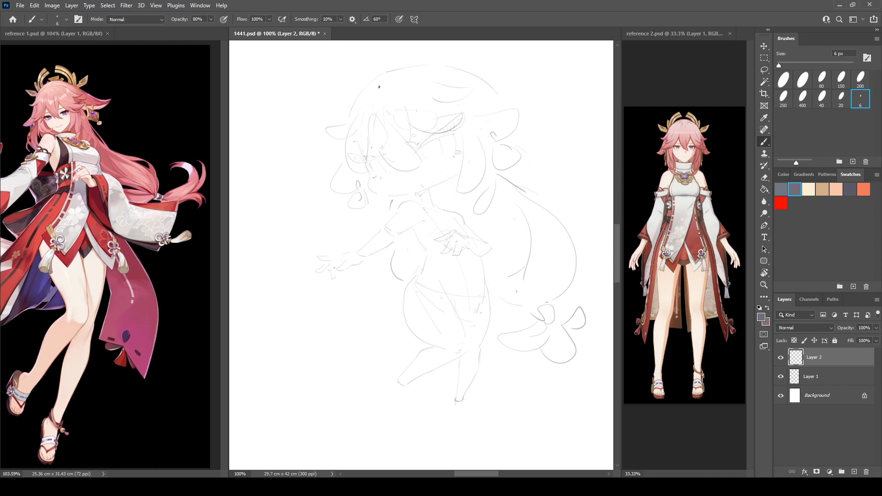
pyautogui.moveTo(379, 87); pyautogui.dragTo(370, 101)
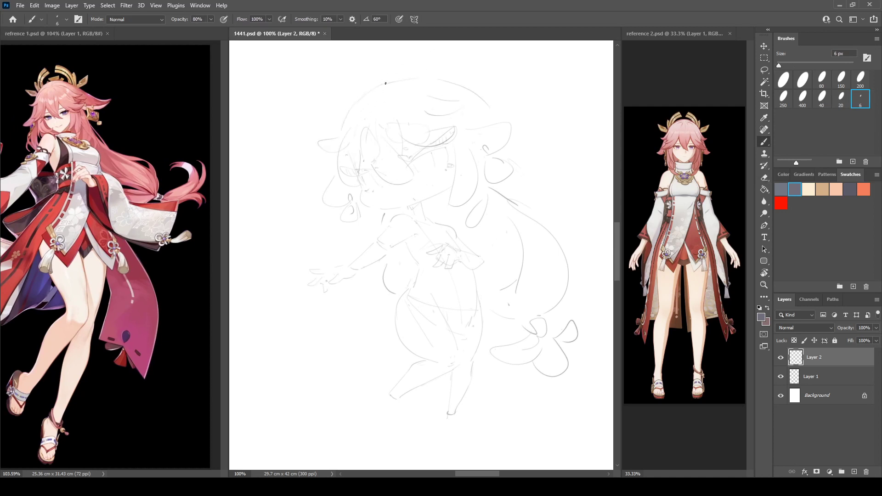
pyautogui.moveTo(363, 82); pyautogui.dragTo(403, 70)
pyautogui.moveTo(347, 59)
pyautogui.mouseDown()
pyautogui.moveTo(330, 82)
pyautogui.moveTo(356, 107)
pyautogui.mouseUp()
pyautogui.moveTo(359, 73); pyautogui.dragTo(361, 91)
pyautogui.moveTo(410, 78)
pyautogui.mouseDown()
pyautogui.moveTo(406, 65)
pyautogui.moveTo(423, 44)
pyautogui.moveTo(453, 74)
pyautogui.moveTo(476, 63)
pyautogui.moveTo(473, 81)
pyautogui.mouseUp()
pyautogui.moveTo(335, 110)
pyautogui.mouseDown()
pyautogui.moveTo(315, 115)
pyautogui.moveTo(337, 127)
pyautogui.moveTo(340, 177)
pyautogui.mouseUp()
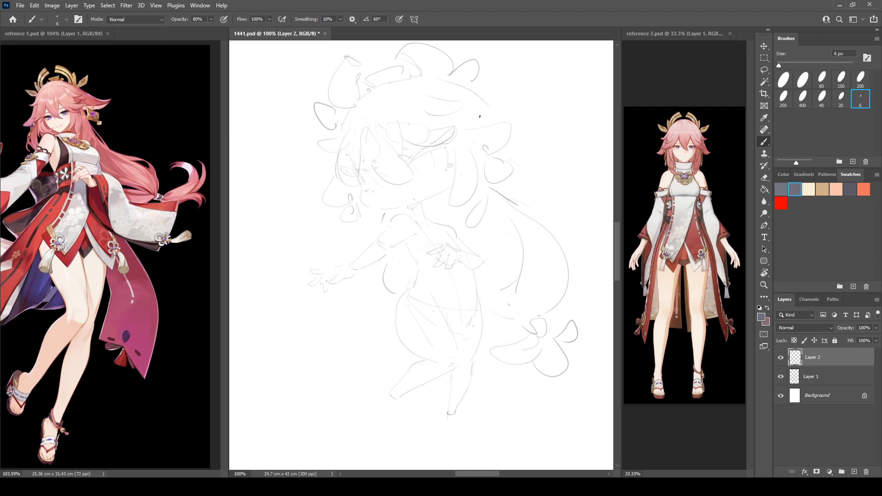
# Flip the canvas horizontally and redraw the near ear's outline with adjoining hair, erasing the old lines
pyautogui.hotkey('ctrl', 'shift', 'h')
pyautogui.moveTo(527, 165); pyautogui.dragTo(581, 159)
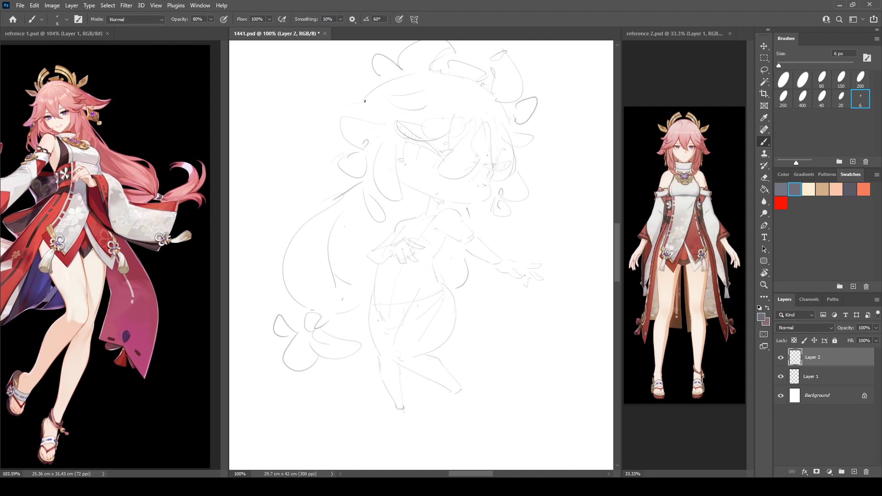
pyautogui.press('e')
pyautogui.moveTo(354, 121)
pyautogui.mouseDown()
pyautogui.moveTo(345, 133)
pyautogui.moveTo(366, 142)
pyautogui.moveTo(336, 138)
pyautogui.mouseUp()
pyautogui.press('b')
pyautogui.press('e')
pyautogui.moveTo(362, 104)
pyautogui.mouseDown()
pyautogui.moveTo(355, 103)
pyautogui.moveTo(359, 110)
pyautogui.mouseUp()
pyautogui.press('b')
# Clean up the ear ornament, refine the upper ponytail strands, and flip the canvas back
pyautogui.press('e')
pyautogui.moveTo(359, 146)
pyautogui.mouseDown()
pyautogui.moveTo(359, 138)
pyautogui.moveTo(385, 129)
pyautogui.mouseUp()
pyautogui.press('b')
pyautogui.press('e')
pyautogui.moveTo(360, 184)
pyautogui.mouseDown()
pyautogui.moveTo(327, 206)
pyautogui.moveTo(328, 182)
pyautogui.moveTo(327, 209)
pyautogui.moveTo(356, 186)
pyautogui.mouseUp()
pyautogui.press('b')
pyautogui.hotkey('ctrl', 'shift', 'h')
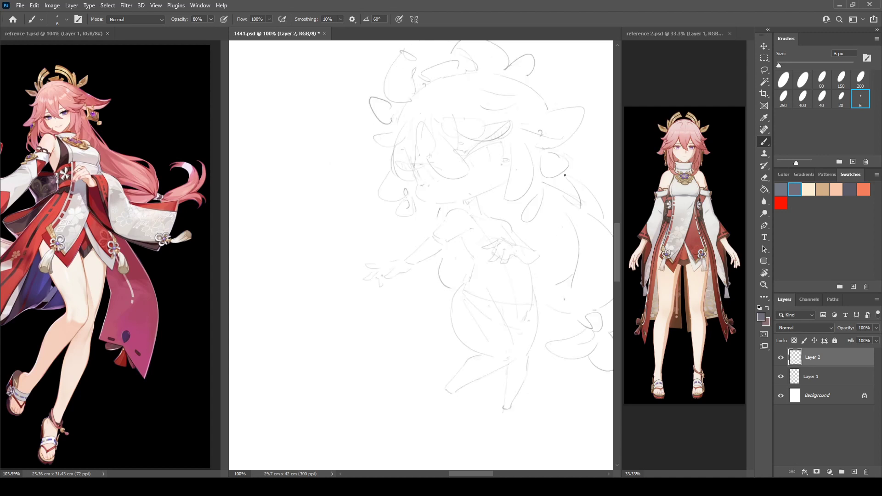
# Add a new layer and sketch the high collar and the ornate necklace below it
pyautogui.moveTo(540, 244)
pyautogui.mouseDown()
pyautogui.moveTo(508, 223)
pyautogui.moveTo(508, 236)
pyautogui.mouseUp()
pyautogui.click(852, 471)
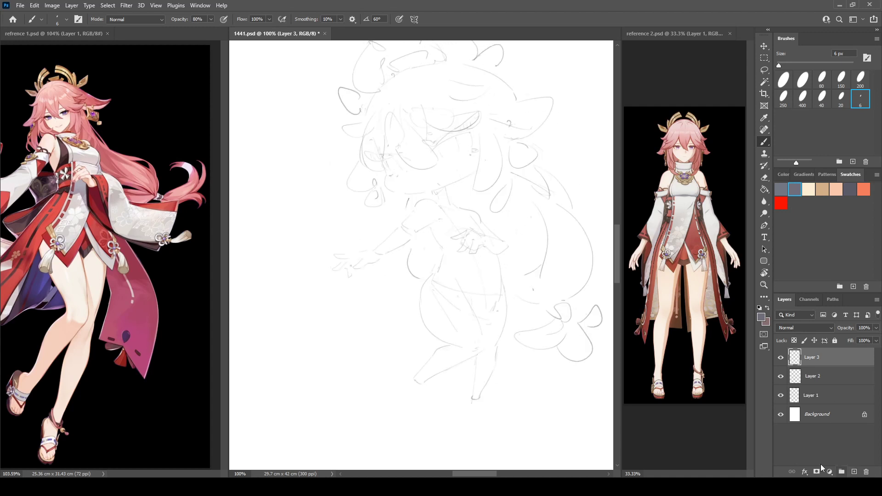
pyautogui.moveTo(435, 196)
pyautogui.mouseDown()
pyautogui.moveTo(456, 186)
pyautogui.moveTo(465, 206)
pyautogui.moveTo(447, 200)
pyautogui.moveTo(463, 199)
pyautogui.moveTo(471, 210)
pyautogui.moveTo(455, 210)
pyautogui.moveTo(488, 231)
pyautogui.mouseUp()
pyautogui.press('e')
pyautogui.press('b')
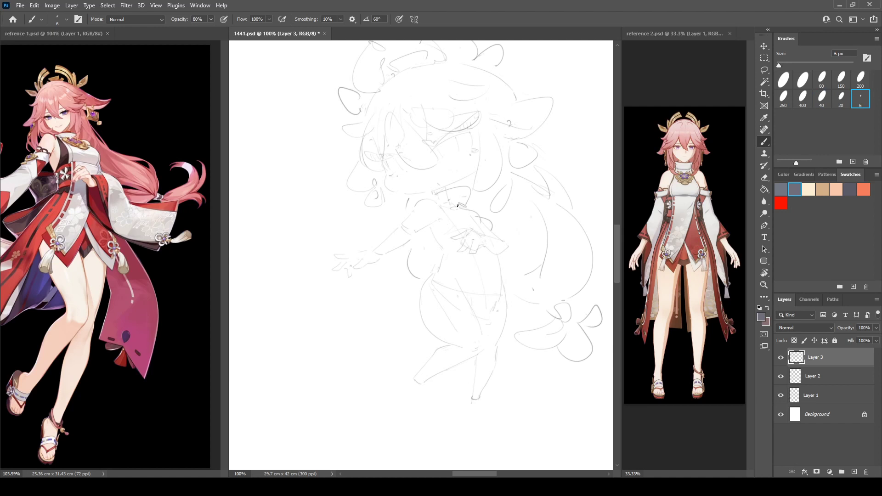
pyautogui.moveTo(457, 205)
pyautogui.mouseDown()
pyautogui.moveTo(460, 214)
pyautogui.moveTo(468, 205)
pyautogui.moveTo(444, 208)
pyautogui.moveTo(478, 211)
pyautogui.mouseUp()
# Sketch the front edge of the top running down from the necklace, erasing and redrawing the line
pyautogui.moveTo(446, 223); pyautogui.dragTo(449, 251)
pyautogui.press('e')
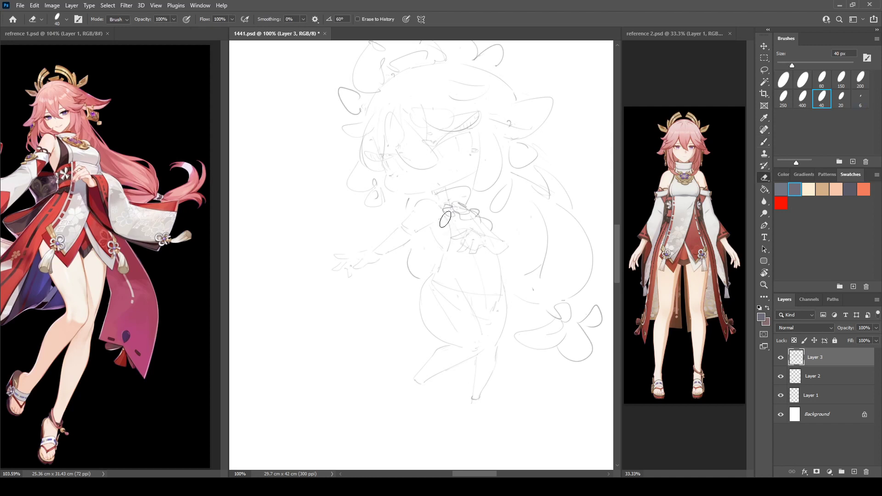
pyautogui.press('b')
pyautogui.moveTo(446, 221); pyautogui.dragTo(447, 251)
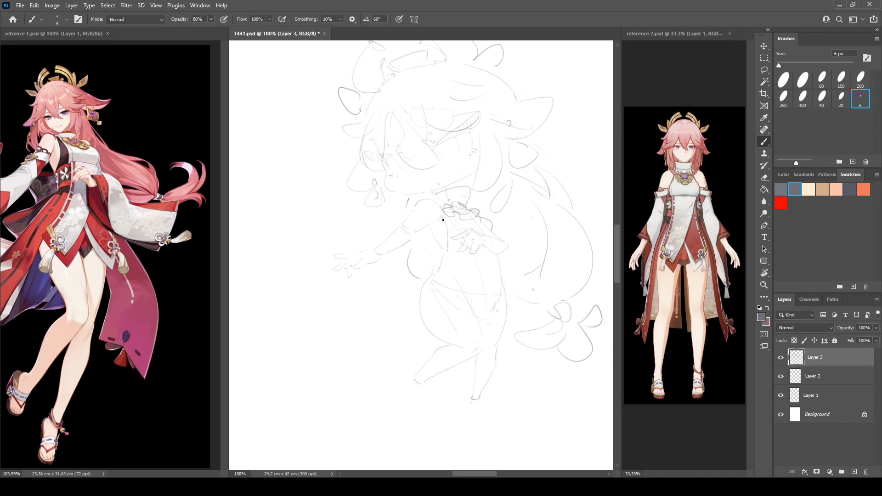
pyautogui.moveTo(443, 220); pyautogui.dragTo(445, 240)
# Sketch the waist and the crossing front panels of the dress, redrawing the first stroke and cleaning up the hip
pyautogui.moveTo(440, 254)
pyautogui.mouseDown()
pyautogui.moveTo(456, 245)
pyautogui.moveTo(436, 270)
pyautogui.moveTo(480, 273)
pyautogui.mouseUp()
pyautogui.hotkey('ctrl', 'z')
pyautogui.moveTo(458, 252)
pyautogui.mouseDown()
pyautogui.moveTo(433, 309)
pyautogui.moveTo(465, 327)
pyautogui.moveTo(480, 259)
pyautogui.mouseUp()
pyautogui.press('e')
pyautogui.moveTo(477, 295)
pyautogui.mouseDown()
pyautogui.moveTo(475, 254)
pyautogui.moveTo(467, 327)
pyautogui.moveTo(518, 309)
pyautogui.mouseUp()
pyautogui.press('b')
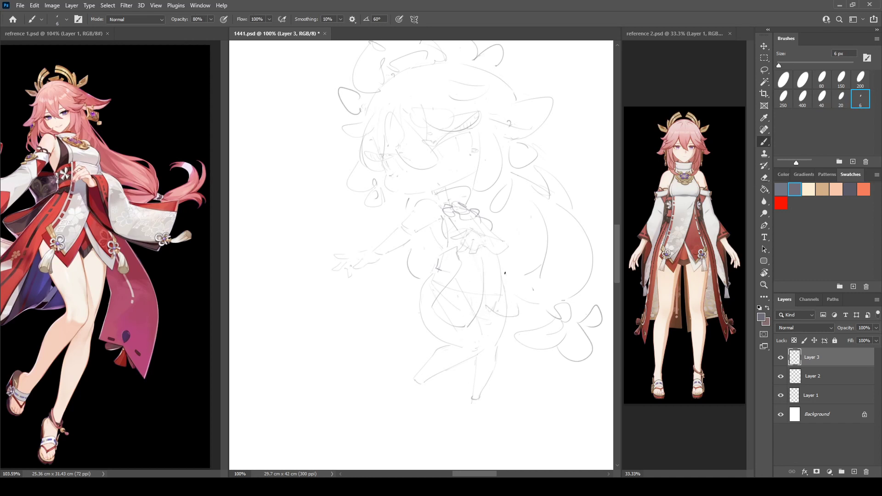
# Draw the dress's near side edge and the flower-shaped knots on both hips
pyautogui.moveTo(498, 255); pyautogui.dragTo(525, 303)
pyautogui.moveTo(448, 312)
pyautogui.mouseDown()
pyautogui.moveTo(461, 301)
pyautogui.moveTo(455, 316)
pyautogui.moveTo(438, 318)
pyautogui.moveTo(451, 323)
pyautogui.mouseUp()
pyautogui.moveTo(456, 315)
pyautogui.mouseDown()
pyautogui.moveTo(458, 326)
pyautogui.moveTo(426, 327)
pyautogui.moveTo(436, 338)
pyautogui.mouseUp()
pyautogui.press('e')
pyautogui.press('b')
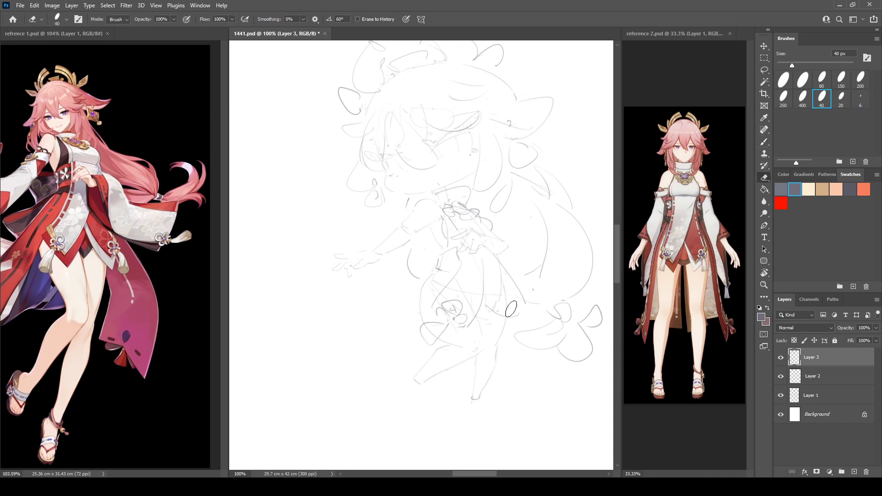
pyautogui.moveTo(511, 304)
pyautogui.mouseDown()
pyautogui.moveTo(517, 293)
pyautogui.moveTo(496, 304)
pyautogui.moveTo(525, 294)
pyautogui.moveTo(512, 314)
pyautogui.mouseUp()
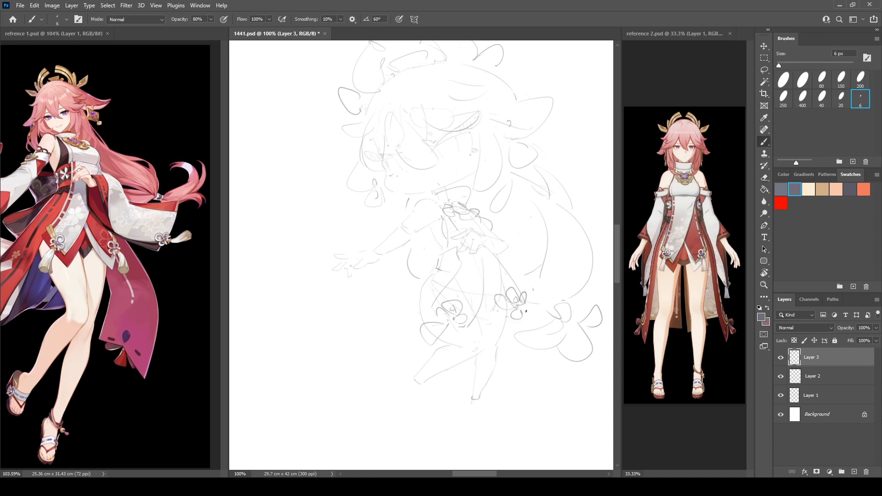
# Zoom out reference 1 to show the whole figure and sketch the large coat tail sweeping out from the hip
pyautogui.moveTo(80, 324); pyautogui.dragTo(132, 310)
pyautogui.hotkey('ctrl', '-')
pyautogui.hotkey('ctrl', '-')
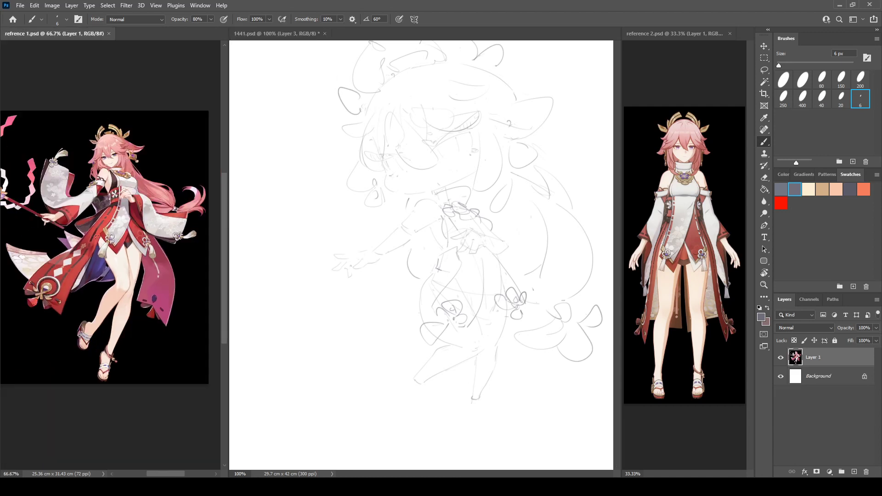
pyautogui.click(378, 278)
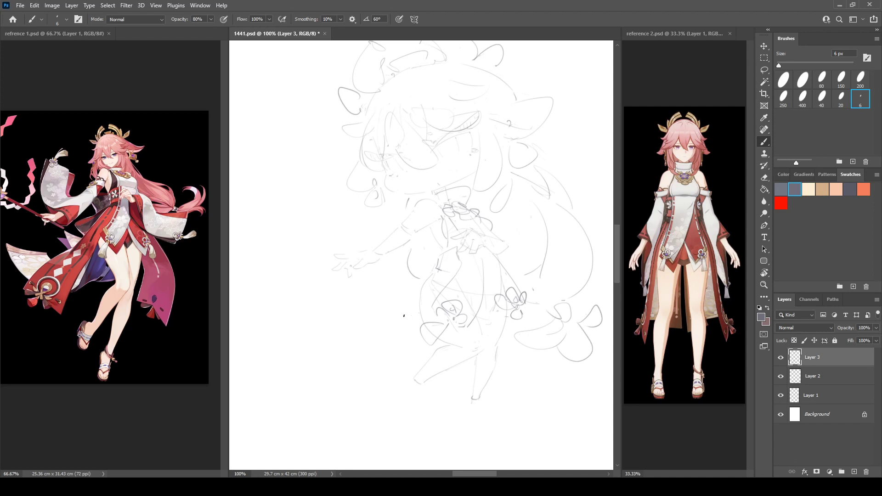
pyautogui.moveTo(435, 281)
pyautogui.mouseDown()
pyautogui.moveTo(355, 348)
pyautogui.moveTo(439, 292)
pyautogui.mouseUp()
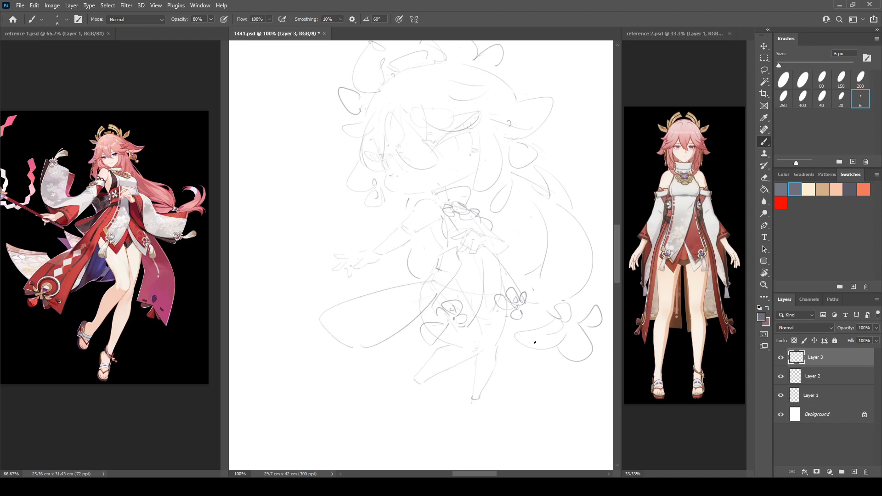
# Sketch the hanging coat panel behind the legs, undoing and redrawing its outer edge
pyautogui.moveTo(540, 325)
pyautogui.mouseDown()
pyautogui.moveTo(531, 309)
pyautogui.moveTo(561, 377)
pyautogui.mouseUp()
pyautogui.hotkey('ctrl', 'z')
pyautogui.moveTo(554, 347); pyautogui.dragTo(560, 377)
# Sketch the ring pattern and knotted bow at the end of the coat tail, adjusting a lassoed part
pyautogui.moveTo(334, 323)
pyautogui.mouseDown()
pyautogui.moveTo(348, 334)
pyautogui.moveTo(339, 330)
pyautogui.moveTo(346, 322)
pyautogui.moveTo(330, 332)
pyautogui.moveTo(342, 338)
pyautogui.moveTo(297, 334)
pyautogui.moveTo(316, 358)
pyautogui.moveTo(336, 343)
pyautogui.mouseUp()
pyautogui.press('l')
pyautogui.moveTo(401, 348)
pyautogui.mouseDown()
pyautogui.moveTo(317, 273)
pyautogui.moveTo(396, 354)
pyautogui.moveTo(409, 322)
pyautogui.moveTo(380, 341)
pyautogui.moveTo(404, 335)
pyautogui.mouseUp()
pyautogui.hotkey('ctrl', 'd')
pyautogui.press('e')
pyautogui.press('b')
pyautogui.press('e')
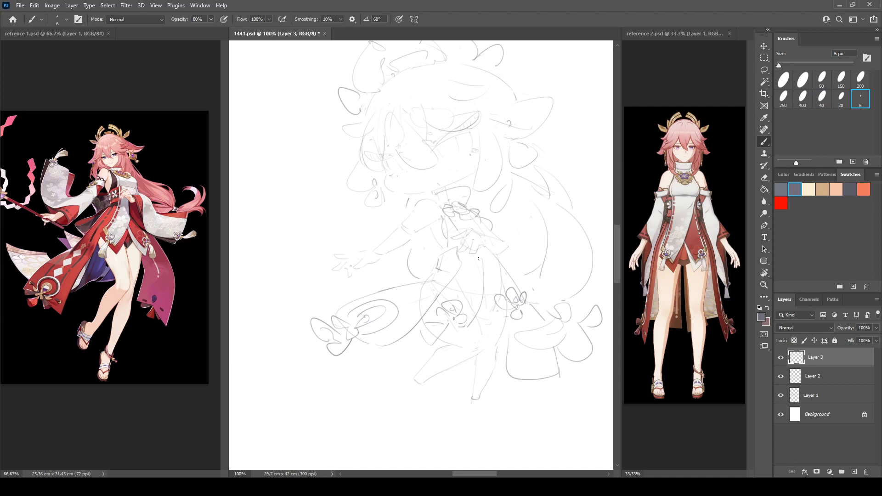
# Sketch the extra coat layers above and below the coat tail, and rework the dress edge beside the hip knot
pyautogui.moveTo(357, 290)
pyautogui.mouseDown()
pyautogui.moveTo(350, 285)
pyautogui.moveTo(390, 286)
pyautogui.mouseUp()
pyautogui.moveTo(398, 338); pyautogui.dragTo(431, 354)
pyautogui.press('e')
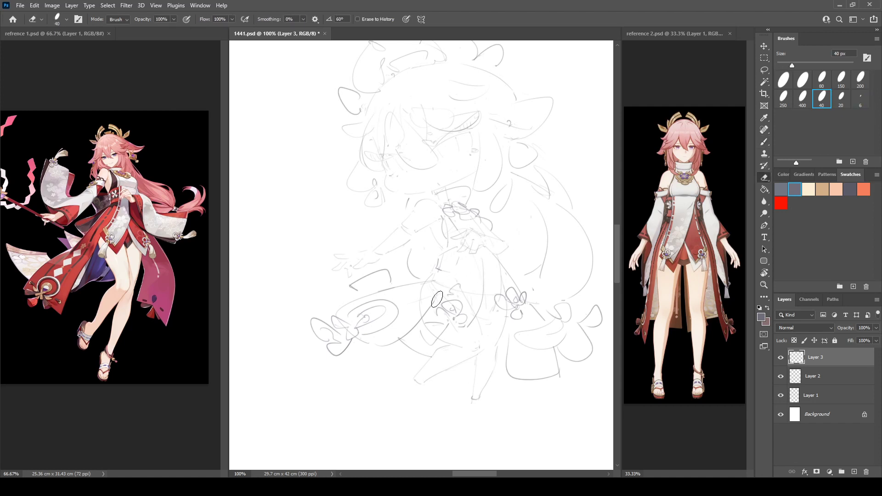
pyautogui.press('b')
pyautogui.press('e')
pyautogui.moveTo(436, 294)
pyautogui.mouseDown()
pyautogui.moveTo(458, 285)
pyautogui.moveTo(458, 276)
pyautogui.mouseUp()
pyautogui.press('b')
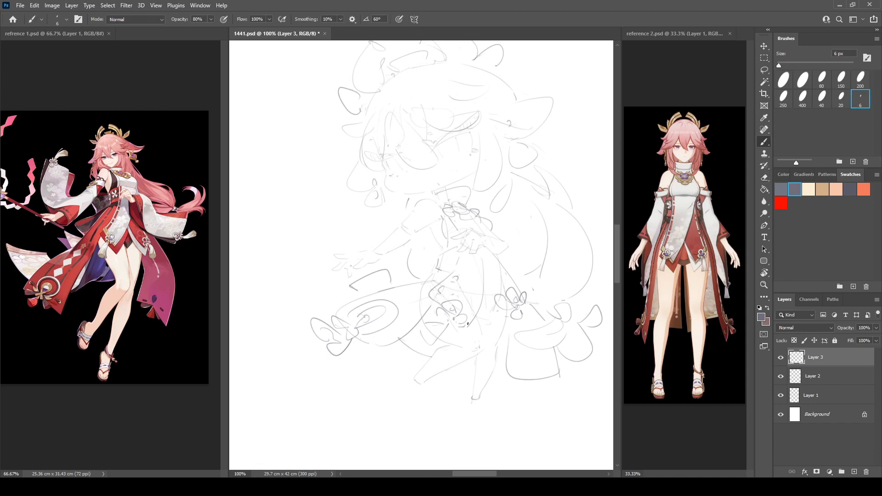
# Draw the dress hem and its near side edge, and start the lower edge of the near sleeve
pyautogui.moveTo(462, 330)
pyautogui.mouseDown()
pyautogui.moveTo(489, 300)
pyautogui.moveTo(481, 289)
pyautogui.moveTo(504, 310)
pyautogui.mouseUp()
pyautogui.moveTo(482, 280); pyautogui.dragTo(494, 293)
pyautogui.moveTo(473, 233)
pyautogui.mouseDown()
pyautogui.moveTo(486, 248)
pyautogui.moveTo(479, 248)
pyautogui.moveTo(539, 274)
pyautogui.moveTo(557, 268)
pyautogui.mouseUp()
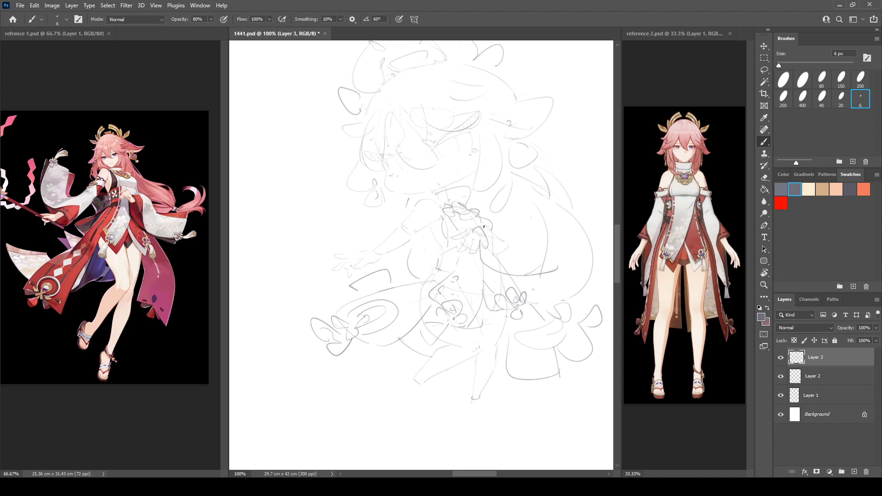
# Clean up around the near hand and sketch the wide, boxy sleeve hanging from that wrist
pyautogui.press('e')
pyautogui.press('b')
pyautogui.press('e')
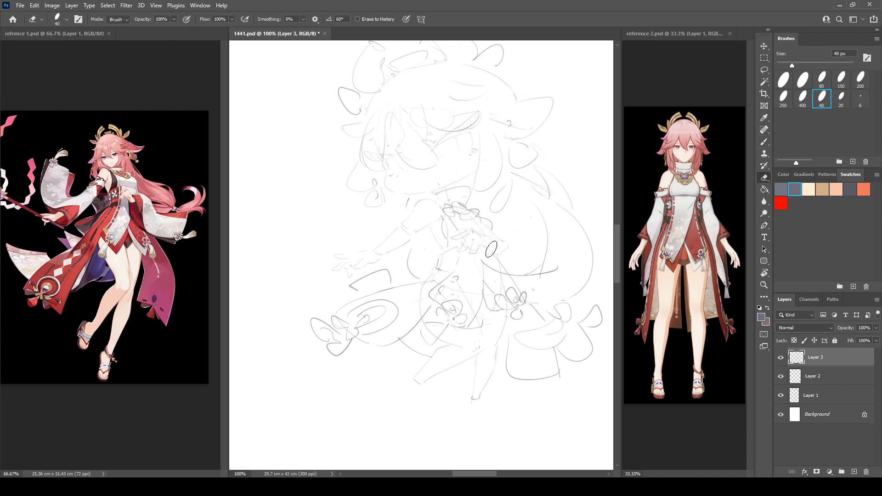
pyautogui.press('b')
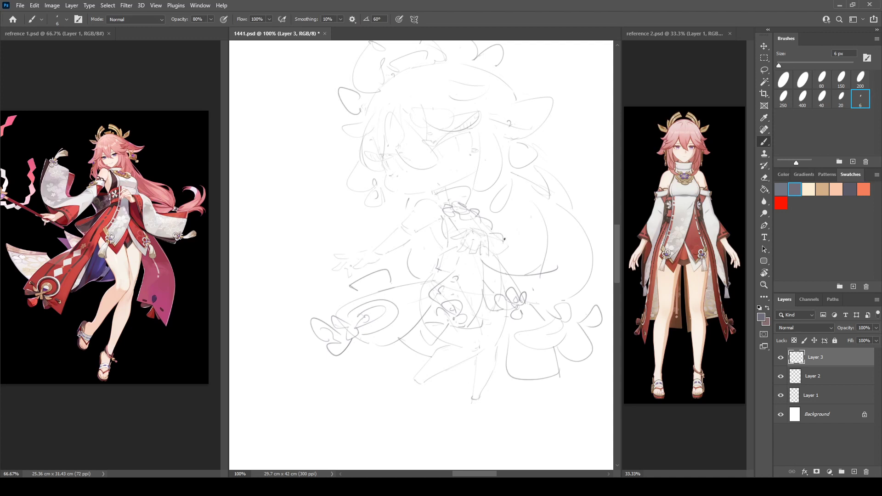
pyautogui.moveTo(503, 239)
pyautogui.mouseDown()
pyautogui.moveTo(564, 241)
pyautogui.moveTo(558, 259)
pyautogui.mouseUp()
# Sketch the far arm's flowing sleeve with its cuff, upper-arm band and tip bow, checking a horizontal flip
pyautogui.moveTo(369, 247); pyautogui.dragTo(383, 260)
pyautogui.moveTo(363, 245); pyautogui.dragTo(373, 253)
pyautogui.moveTo(405, 213)
pyautogui.mouseDown()
pyautogui.moveTo(434, 214)
pyautogui.moveTo(407, 216)
pyautogui.moveTo(415, 228)
pyautogui.moveTo(308, 180)
pyautogui.moveTo(339, 244)
pyautogui.moveTo(379, 240)
pyautogui.mouseUp()
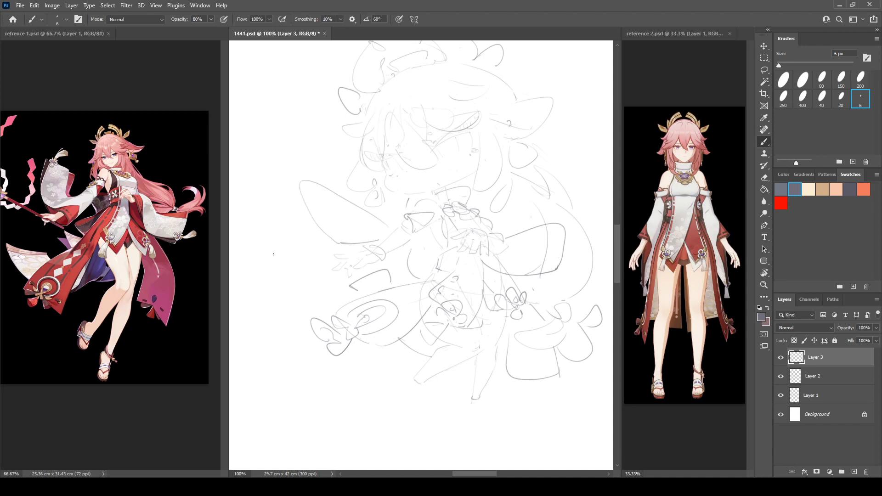
pyautogui.hotkey('ctrl', 'shift', 'h')
pyautogui.press('h')
pyautogui.moveTo(318, 191)
pyautogui.mouseDown()
pyautogui.moveTo(300, 162)
pyautogui.moveTo(309, 176)
pyautogui.moveTo(332, 171)
pyautogui.moveTo(339, 239)
pyautogui.moveTo(347, 186)
pyautogui.moveTo(345, 199)
pyautogui.moveTo(330, 207)
pyautogui.moveTo(367, 264)
pyautogui.moveTo(396, 245)
pyautogui.mouseUp()
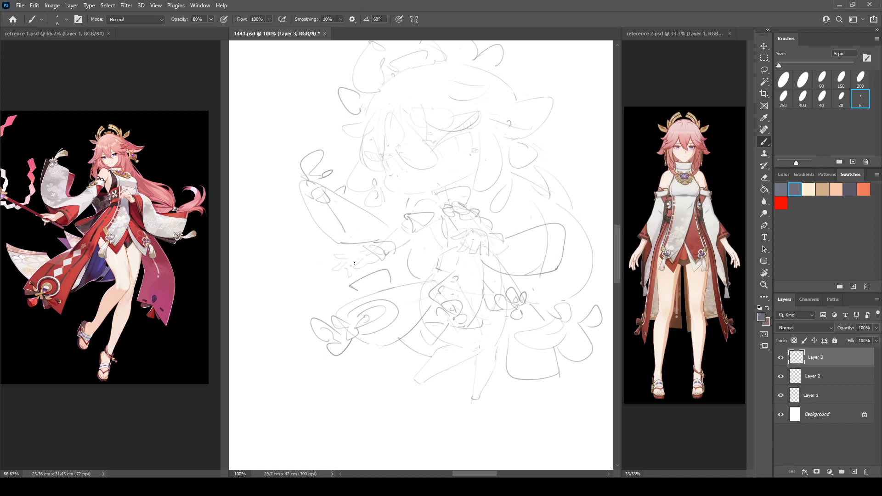
# Sketch the sandal straps around both ankles, using the feet in refrence 1 as a guide
pyautogui.moveTo(321, 259); pyautogui.dragTo(404, 267)
pyautogui.hotkey('ctrl', 'z')
pyautogui.moveTo(79, 256); pyautogui.dragTo(134, 253)
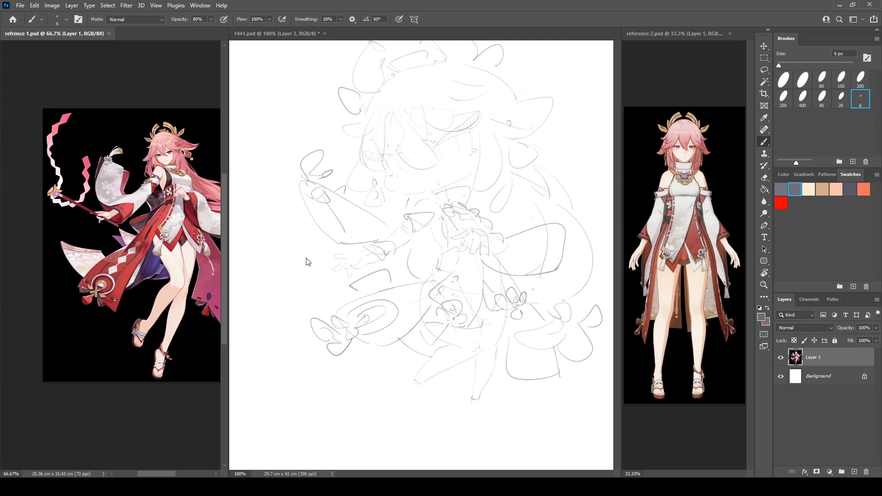
pyautogui.click(323, 250)
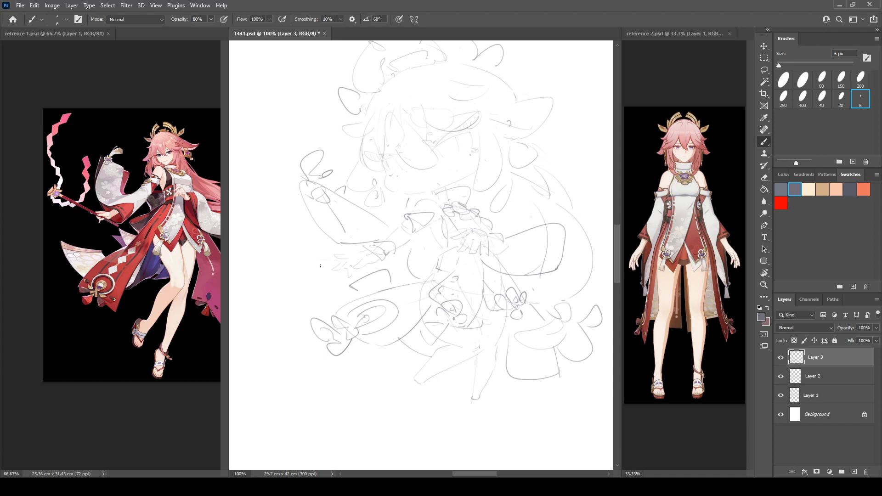
pyautogui.moveTo(352, 250); pyautogui.dragTo(339, 268)
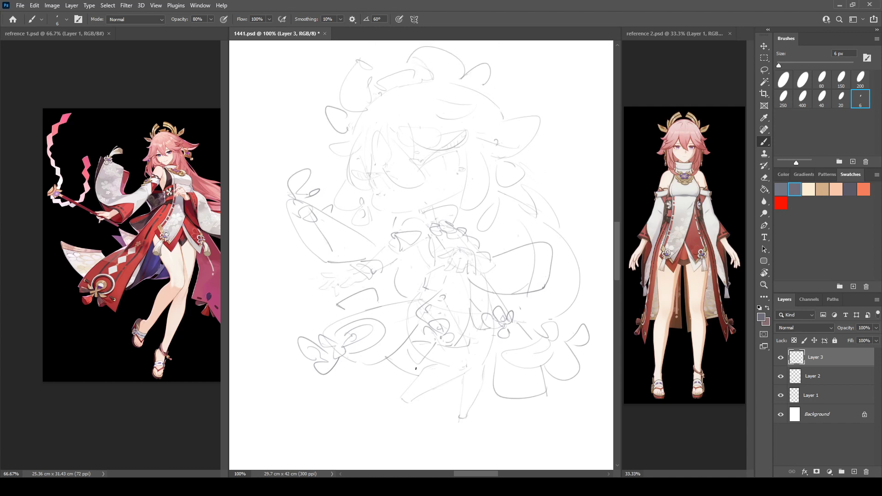
pyautogui.moveTo(410, 389)
pyautogui.mouseDown()
pyautogui.moveTo(477, 400)
pyautogui.moveTo(464, 381)
pyautogui.mouseUp()
# Sketch a knotted bow at the tip of the far sleeve and extend the sleeve's upper edge, following refrence 1
pyautogui.click(177, 300)
pyautogui.moveTo(176, 301); pyautogui.dragTo(134, 304)
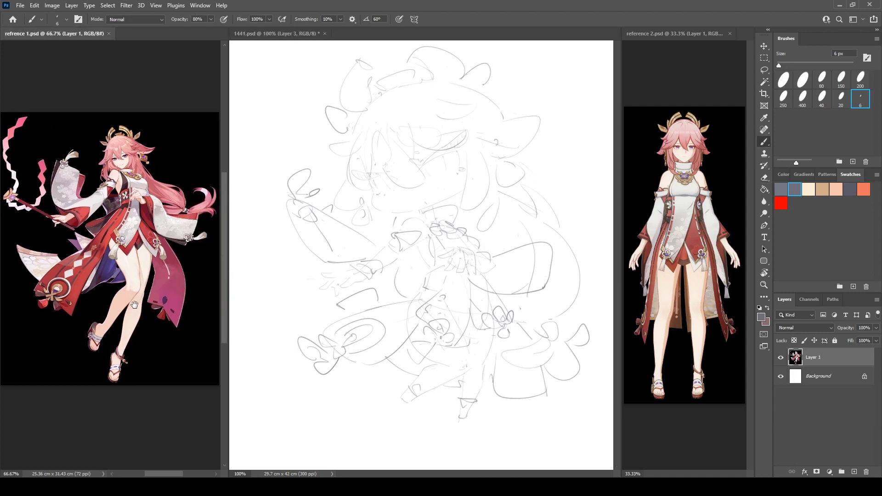
pyautogui.click(525, 293)
pyautogui.moveTo(537, 282)
pyautogui.mouseDown()
pyautogui.moveTo(541, 276)
pyautogui.moveTo(529, 292)
pyautogui.moveTo(577, 274)
pyautogui.moveTo(566, 291)
pyautogui.mouseUp()
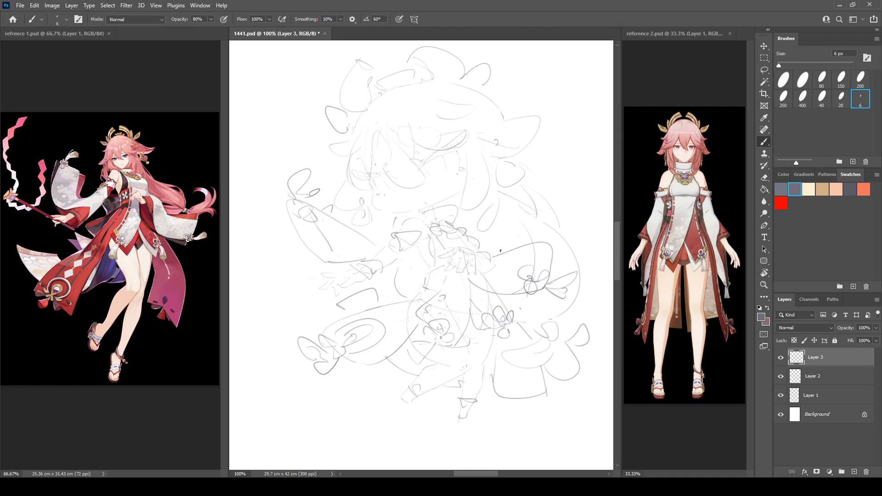
pyautogui.moveTo(500, 251); pyautogui.dragTo(522, 247)
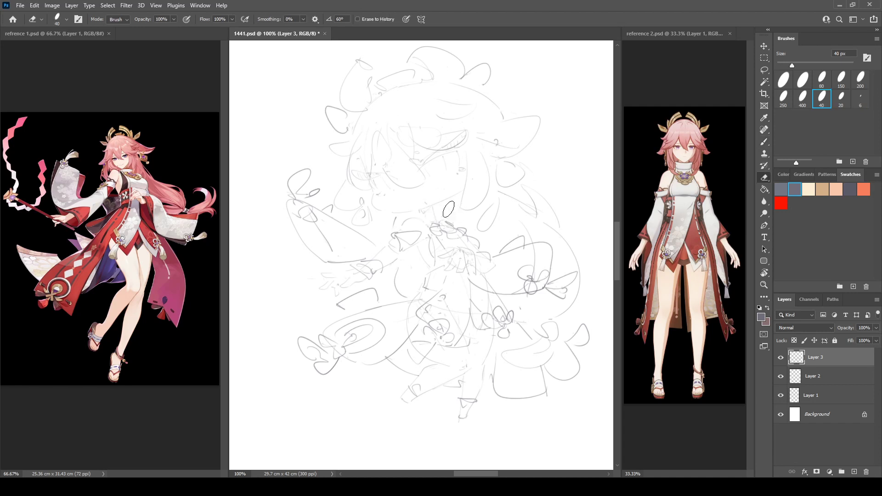
# Erase the old neckline and redraw the collar as flatter bands under the chin, checking a horizontal flip
pyautogui.moveTo(413, 215); pyautogui.dragTo(455, 214)
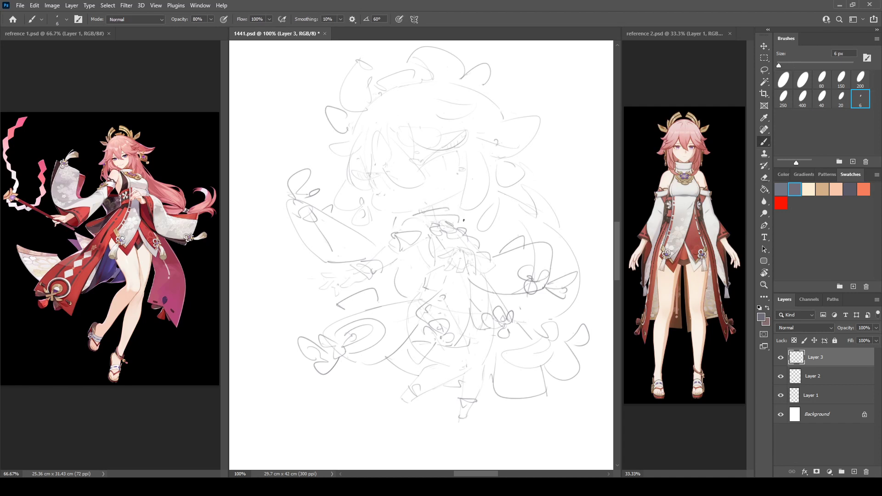
pyautogui.hotkey('ctrl', 'shift', 'h')
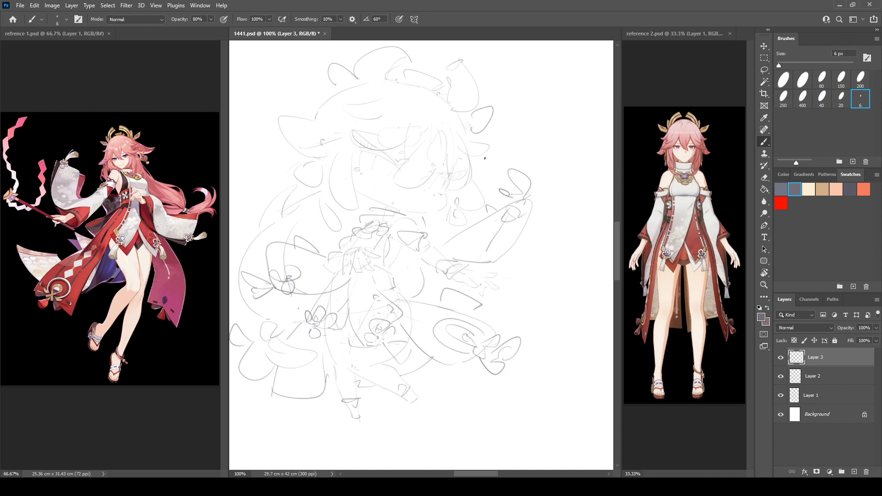
pyautogui.hotkey('ctrl', 'shift', 'h')
# Rework the two large headpiece horns with firmer outer curves and inner contour lines
pyautogui.moveTo(369, 108); pyautogui.dragTo(353, 130)
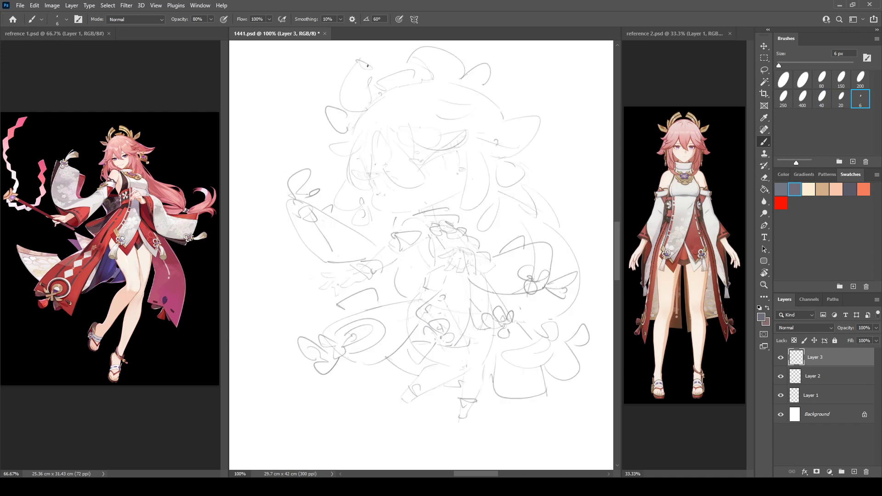
pyautogui.moveTo(358, 53)
pyautogui.mouseDown()
pyautogui.moveTo(375, 69)
pyautogui.moveTo(368, 103)
pyautogui.mouseUp()
pyautogui.moveTo(352, 53)
pyautogui.mouseDown()
pyautogui.moveTo(338, 72)
pyautogui.moveTo(339, 98)
pyautogui.moveTo(366, 109)
pyautogui.mouseUp()
pyautogui.moveTo(409, 64)
pyautogui.mouseDown()
pyautogui.moveTo(413, 51)
pyautogui.moveTo(428, 78)
pyautogui.moveTo(434, 45)
pyautogui.moveTo(453, 76)
pyautogui.mouseUp()
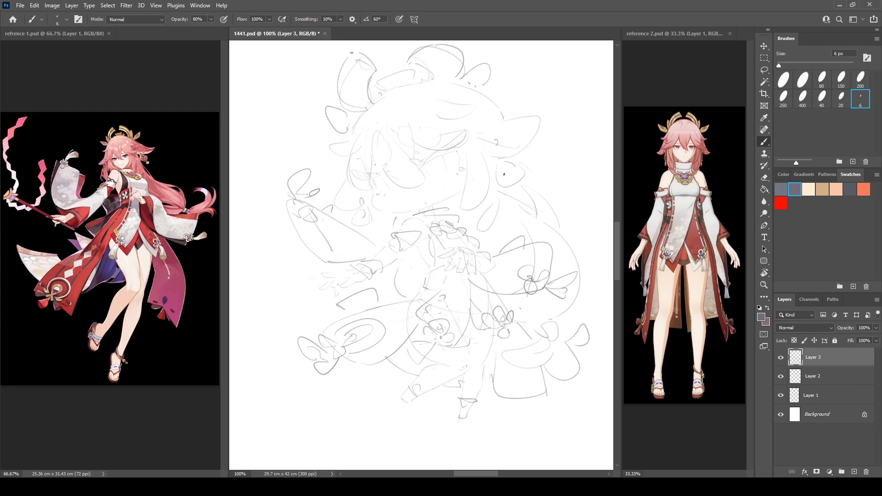
# Sketch the small hair ornaments beside the far ear and a flower ornament with a curl by the near hair lock
pyautogui.moveTo(514, 177); pyautogui.dragTo(520, 177)
pyautogui.moveTo(511, 169)
pyautogui.mouseDown()
pyautogui.moveTo(520, 192)
pyautogui.moveTo(529, 188)
pyautogui.mouseUp()
pyautogui.moveTo(359, 209)
pyautogui.mouseDown()
pyautogui.moveTo(352, 219)
pyautogui.moveTo(371, 222)
pyautogui.moveTo(365, 213)
pyautogui.moveTo(355, 222)
pyautogui.mouseUp()
pyautogui.moveTo(336, 193)
pyautogui.mouseDown()
pyautogui.moveTo(333, 205)
pyautogui.moveTo(340, 192)
pyautogui.moveTo(354, 209)
pyautogui.mouseUp()
pyautogui.hotkey('ctrl', 'z')
pyautogui.hotkey('ctrl', 'z')
pyautogui.hotkey('ctrl', 'shift', 'h')
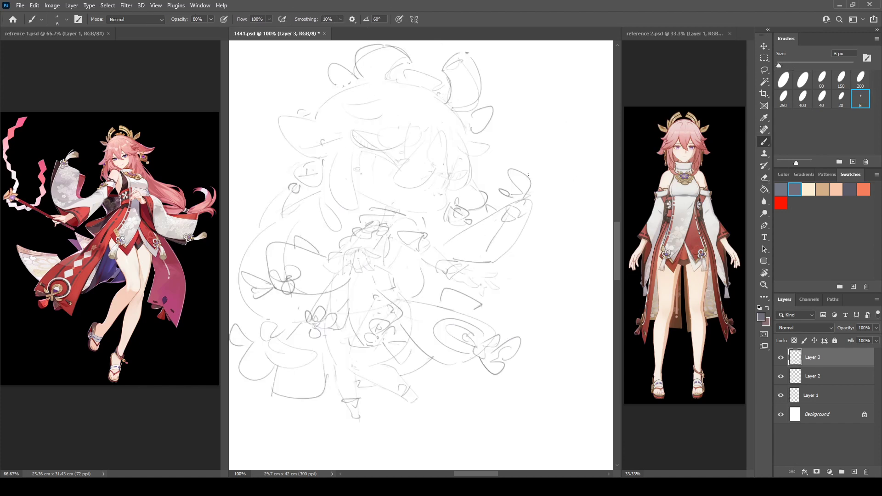
pyautogui.press('h')
pyautogui.press('e')
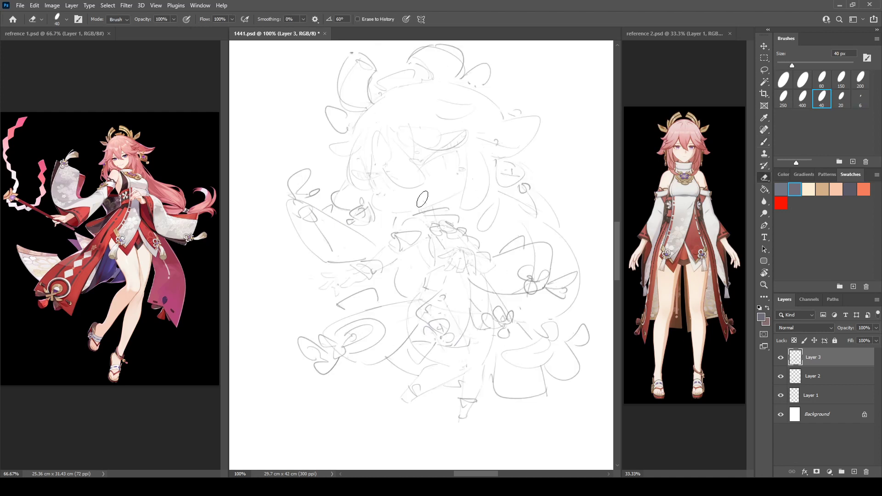
# Merge the three sketch layers above the background into one and compare the drawing with its horizontal flip
pyautogui.keyDown('shift'); pyautogui.click(797, 400); pyautogui.keyUp('shift')
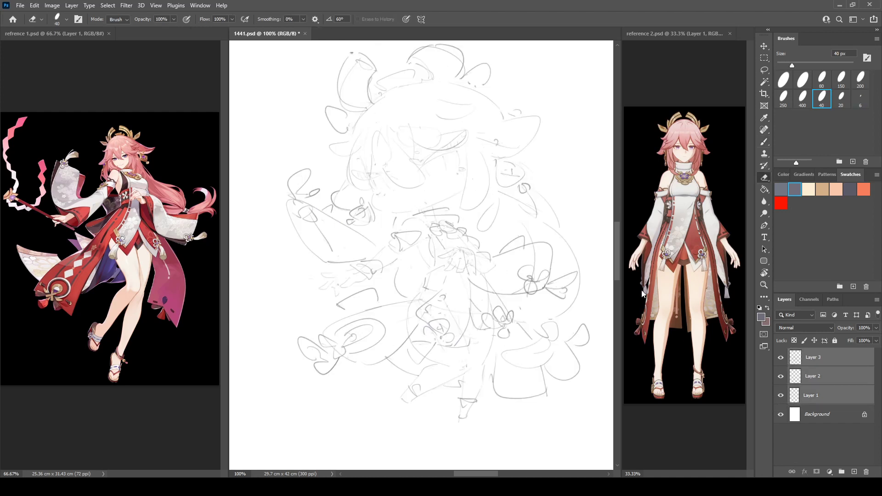
pyautogui.hotkey('ctrl', 'e')
pyautogui.press('b')
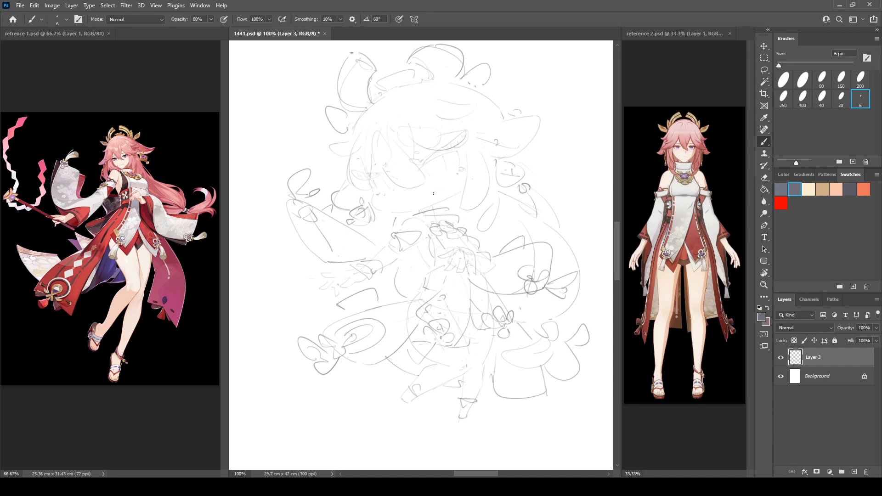
pyautogui.press('h')
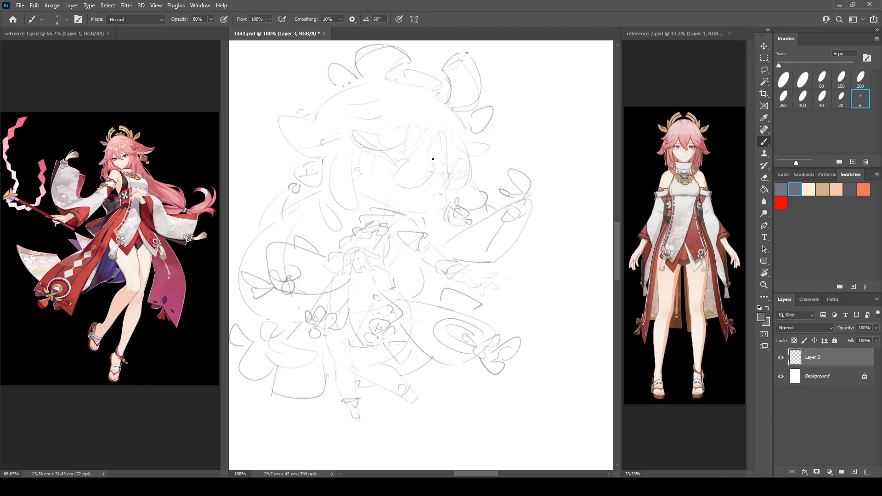
pyautogui.press('e')
pyautogui.press('h')
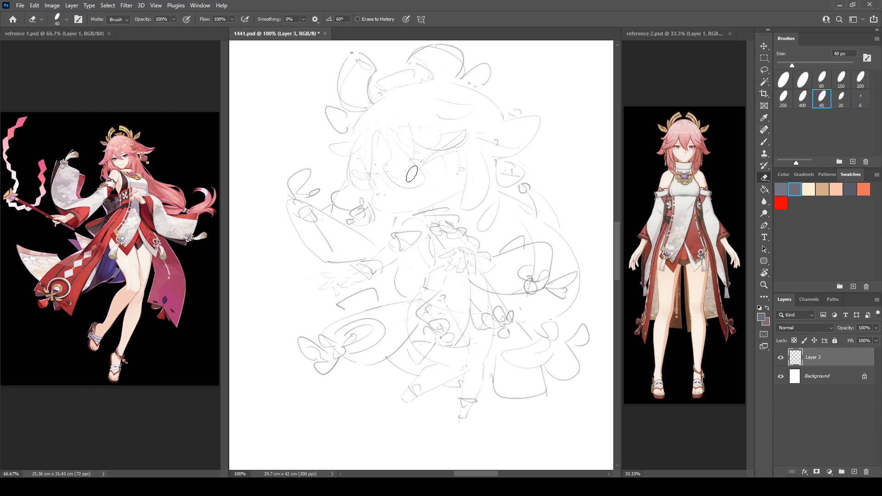
pyautogui.press('b')
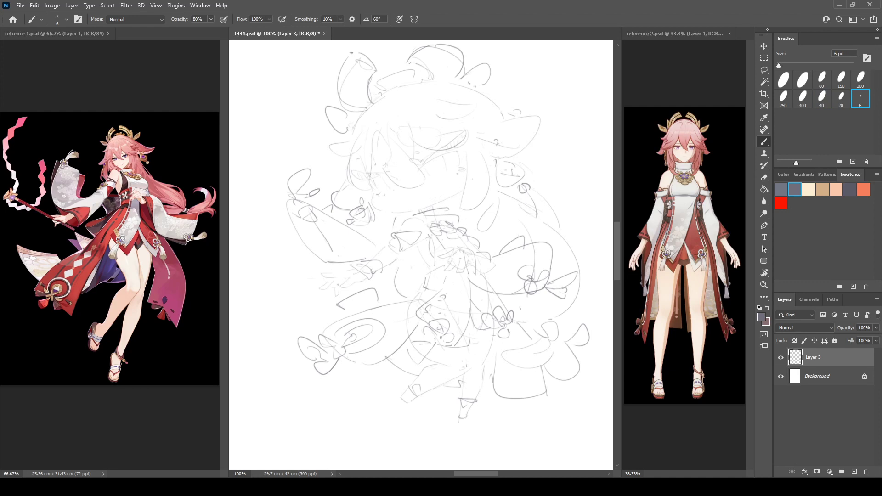
pyautogui.hotkey('ctrl', 'shift', 'h')
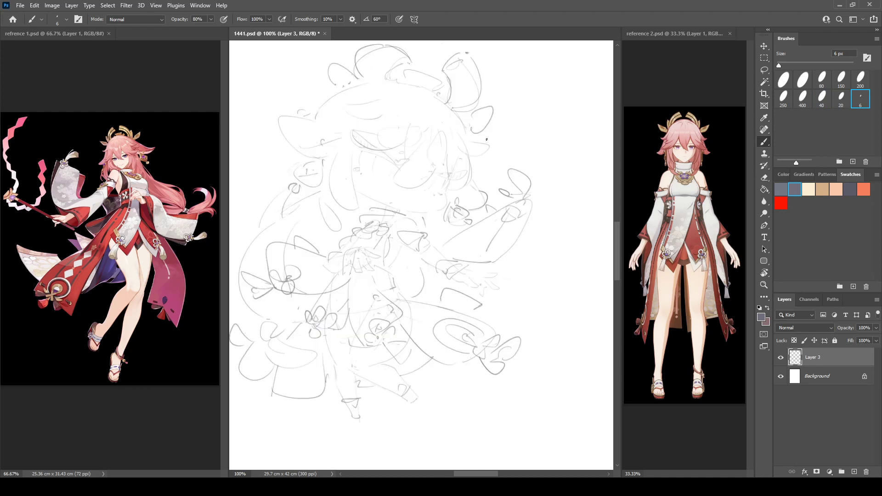
pyautogui.hotkey('ctrl', 'shift', 'h')
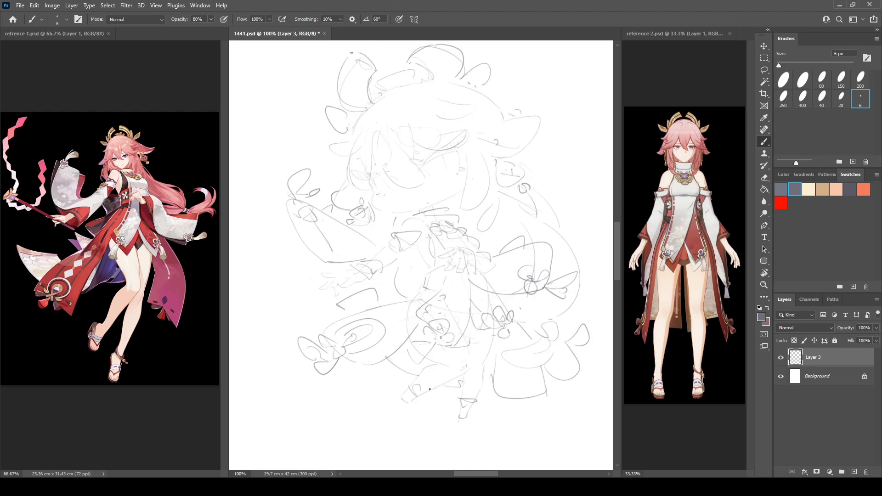
# Redraw the outlines of both legs down to the ankle straps with firmer lines, checking a horizontal flip
pyautogui.moveTo(424, 392); pyautogui.dragTo(466, 370)
pyautogui.hotkey('ctrl', 'z')
pyautogui.moveTo(424, 393); pyautogui.dragTo(462, 370)
pyautogui.hotkey('ctrl', 'z')
pyautogui.moveTo(419, 395); pyautogui.dragTo(462, 372)
pyautogui.moveTo(492, 340)
pyautogui.mouseDown()
pyautogui.moveTo(475, 398)
pyautogui.moveTo(463, 383)
pyautogui.moveTo(484, 377)
pyautogui.moveTo(480, 369)
pyautogui.moveTo(476, 396)
pyautogui.moveTo(483, 374)
pyautogui.moveTo(476, 396)
pyautogui.moveTo(464, 373)
pyautogui.moveTo(462, 394)
pyautogui.moveTo(472, 379)
pyautogui.moveTo(463, 374)
pyautogui.moveTo(462, 395)
pyautogui.mouseUp()
pyautogui.hotkey('ctrl', 'z')
pyautogui.hotkey('ctrl', 'z')
pyautogui.hotkey('ctrl', 'shift', 'h')
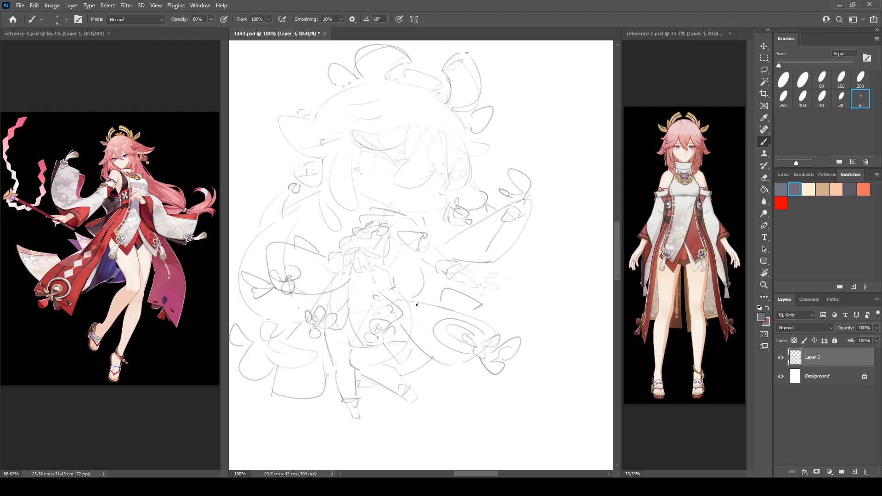
pyautogui.moveTo(499, 232); pyautogui.dragTo(536, 243)
pyautogui.hotkey('ctrl', 'shift', 'h')
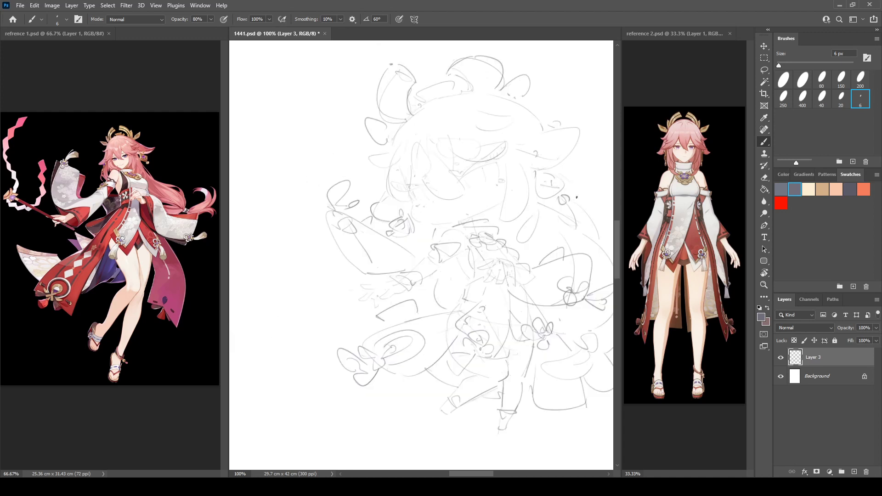
# Lasso the boxy end of the near sleeve and move it slightly up, closer to the hand
pyautogui.moveTo(480, 292); pyautogui.dragTo(410, 291)
pyautogui.press('l')
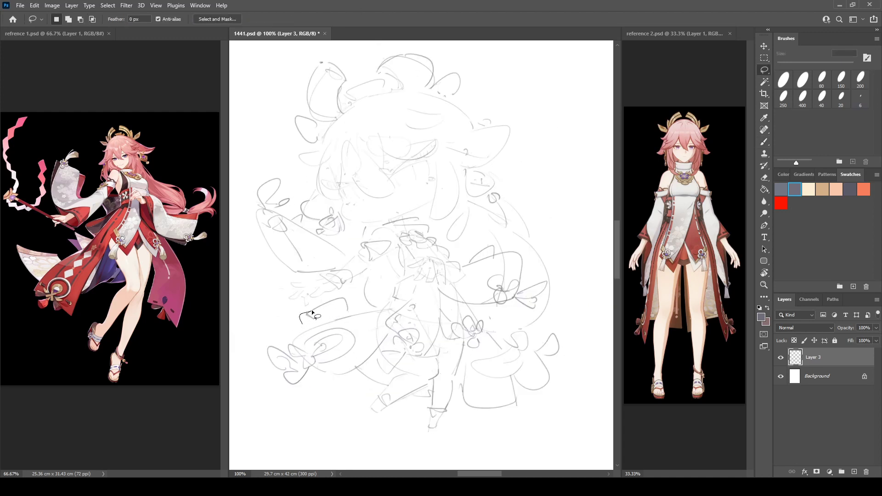
pyautogui.moveTo(313, 313)
pyautogui.mouseDown()
pyautogui.moveTo(347, 292)
pyautogui.moveTo(375, 311)
pyautogui.moveTo(471, 310)
pyautogui.moveTo(454, 440)
pyautogui.moveTo(270, 392)
pyautogui.moveTo(256, 352)
pyautogui.moveTo(318, 304)
pyautogui.mouseUp()
pyautogui.moveTo(426, 324); pyautogui.dragTo(425, 317)
pyautogui.hotkey('ctrl', 'd')
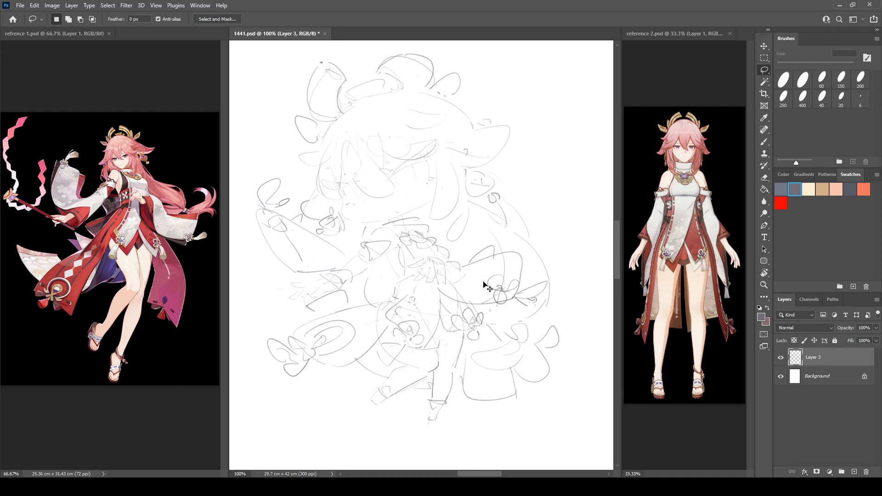
# Reset the colors to default black and white, then erase and redraw the near sleeve's outer end, checking a horizontal flip
pyautogui.hotkey('ctrl', 'shift', 'h')
pyautogui.moveTo(483, 259); pyautogui.dragTo(522, 257)
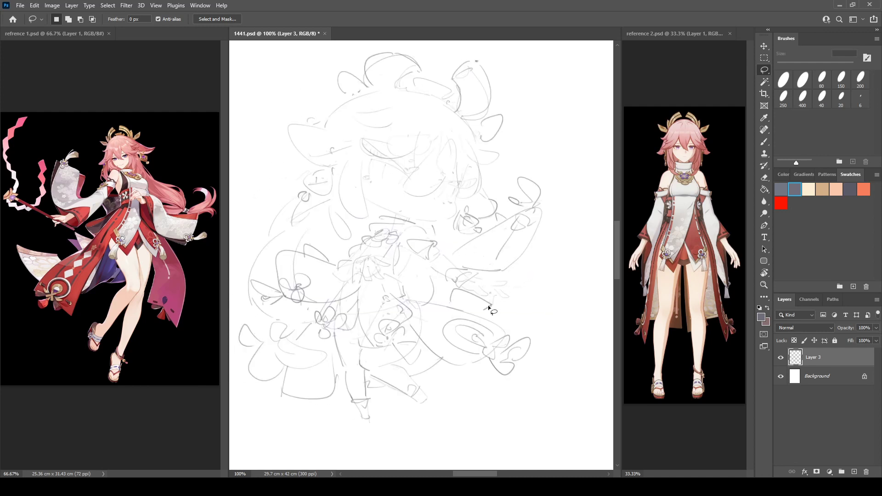
pyautogui.press('d')
pyautogui.press('e')
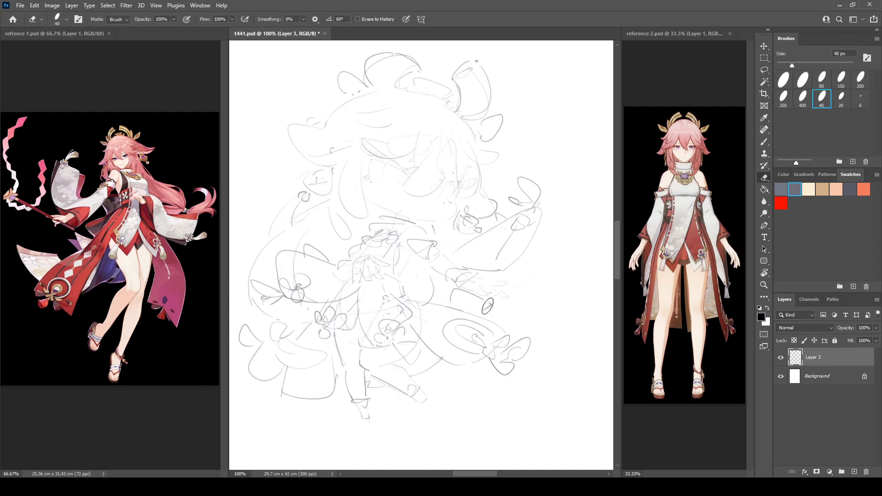
pyautogui.moveTo(487, 305)
pyautogui.mouseDown()
pyautogui.moveTo(455, 294)
pyautogui.moveTo(479, 301)
pyautogui.moveTo(444, 303)
pyautogui.moveTo(481, 308)
pyautogui.mouseUp()
pyautogui.press('b')
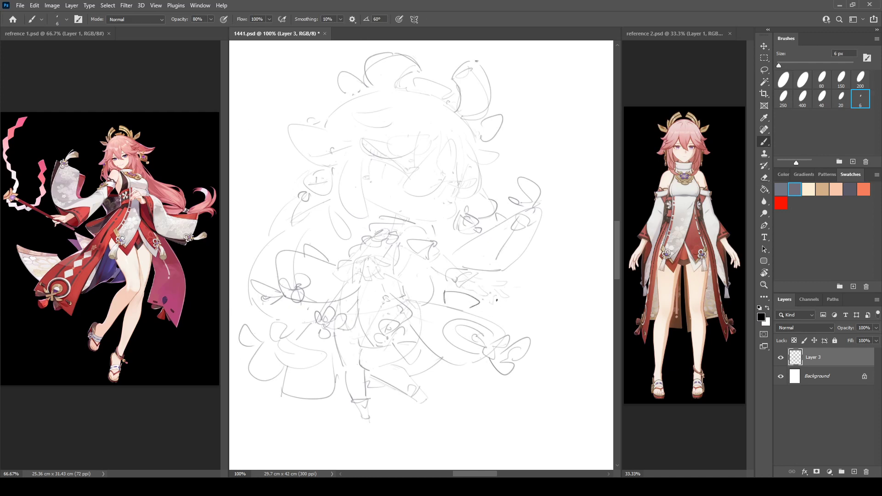
pyautogui.moveTo(511, 237)
pyautogui.mouseDown()
pyautogui.moveTo(545, 234)
pyautogui.moveTo(512, 246)
pyautogui.moveTo(523, 252)
pyautogui.moveTo(556, 238)
pyautogui.mouseUp()
pyautogui.hotkey('ctrl', 'shift', 'h')
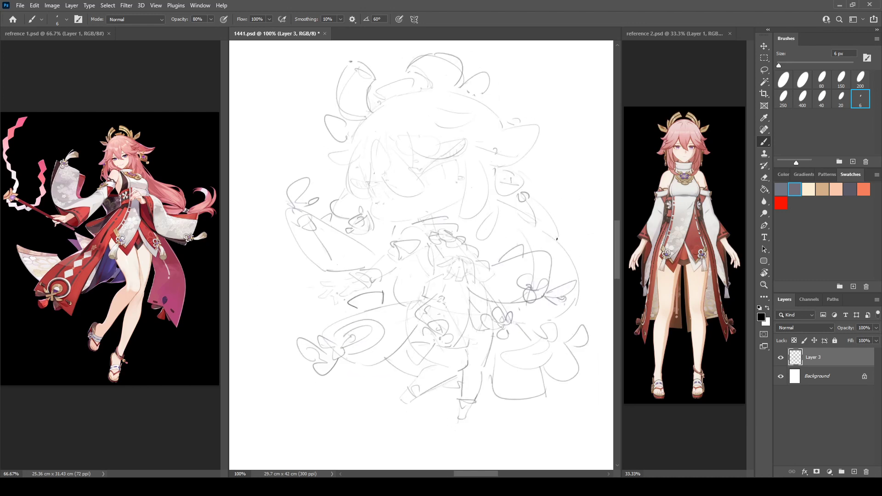
pyautogui.press('h')
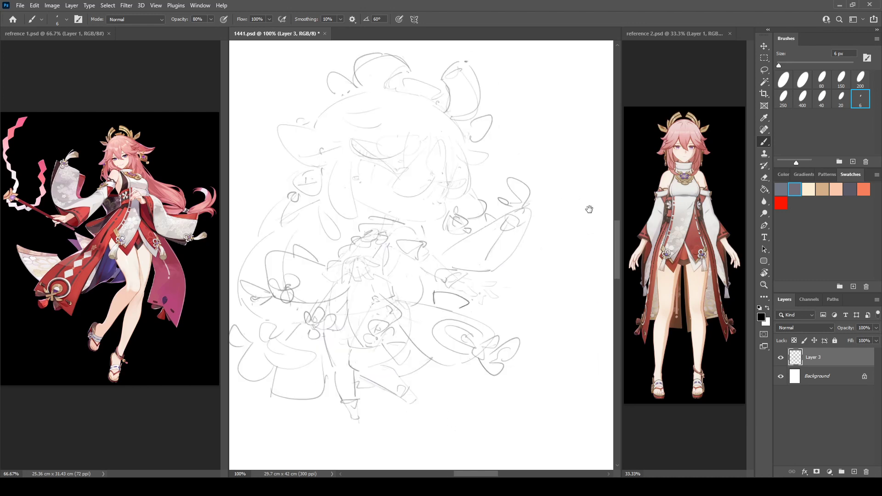
pyautogui.moveTo(321, 103); pyautogui.dragTo(363, 113)
pyautogui.press('h')
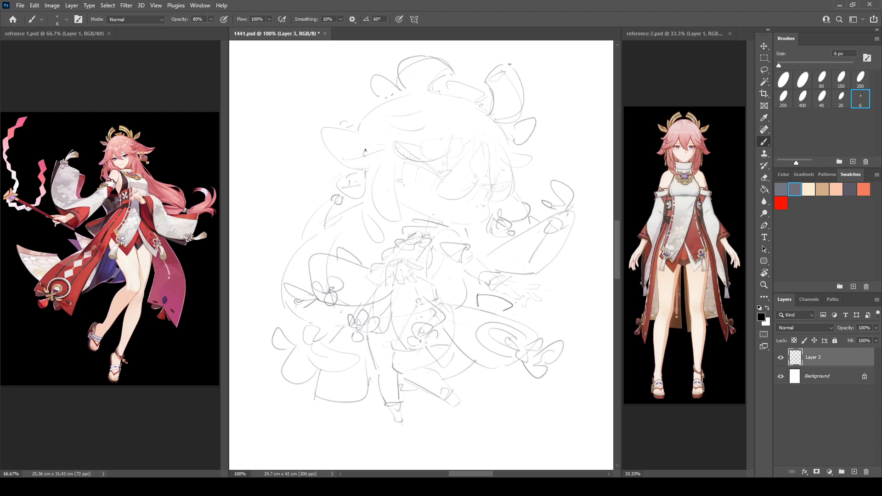
pyautogui.moveTo(519, 292); pyautogui.dragTo(444, 277)
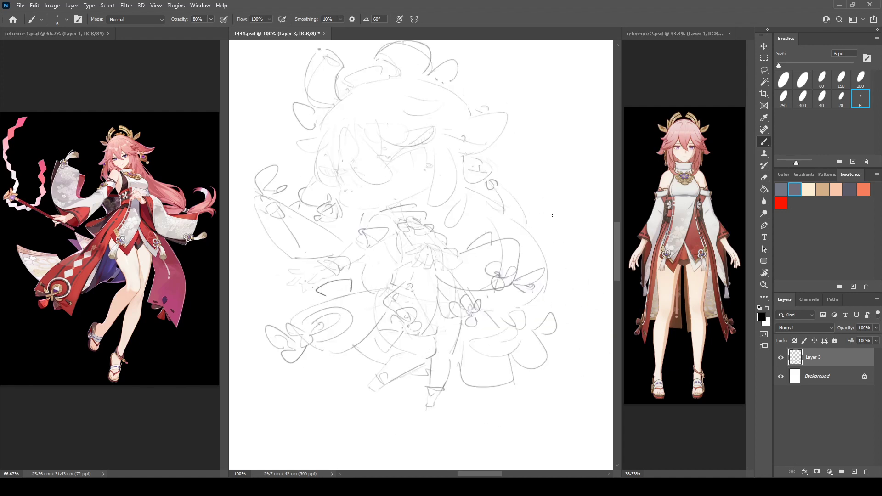
# Sketch an open rounded loop standing off the outer edge of the long hair, above the far sleeve, and check the flip
pyautogui.moveTo(501, 215); pyautogui.dragTo(503, 236)
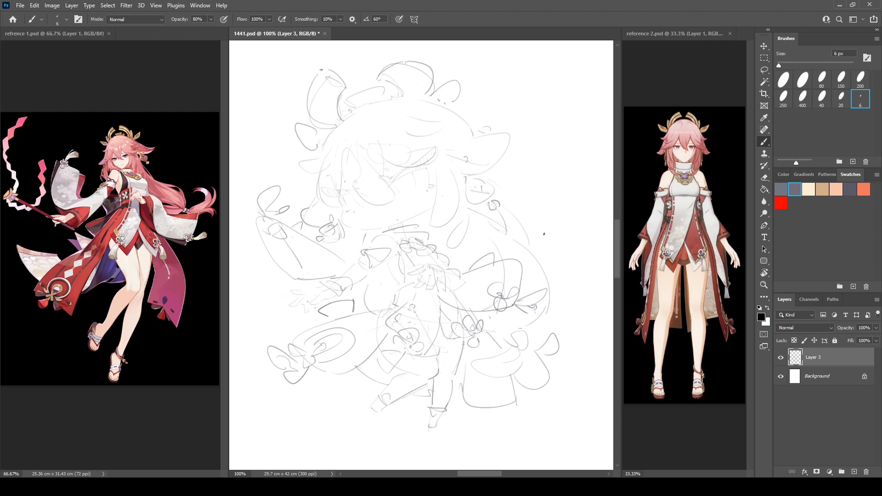
pyautogui.moveTo(530, 240)
pyautogui.mouseDown()
pyautogui.moveTo(577, 228)
pyautogui.moveTo(546, 277)
pyautogui.mouseUp()
pyautogui.hotkey('ctrl', 'z')
pyautogui.moveTo(528, 237)
pyautogui.mouseDown()
pyautogui.moveTo(557, 252)
pyautogui.moveTo(546, 255)
pyautogui.mouseUp()
pyautogui.hotkey('ctrl', 'z')
pyautogui.moveTo(529, 244)
pyautogui.mouseDown()
pyautogui.moveTo(549, 226)
pyautogui.moveTo(554, 276)
pyautogui.mouseUp()
pyautogui.moveTo(525, 231); pyautogui.dragTo(538, 225)
pyautogui.hotkey('ctrl', 'shift', 'h')
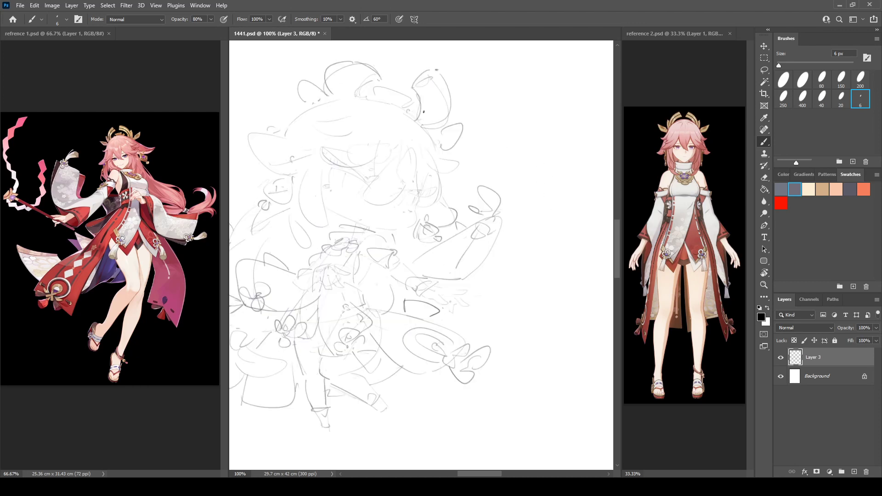
pyautogui.hotkey('ctrl', 'shift', 'h')
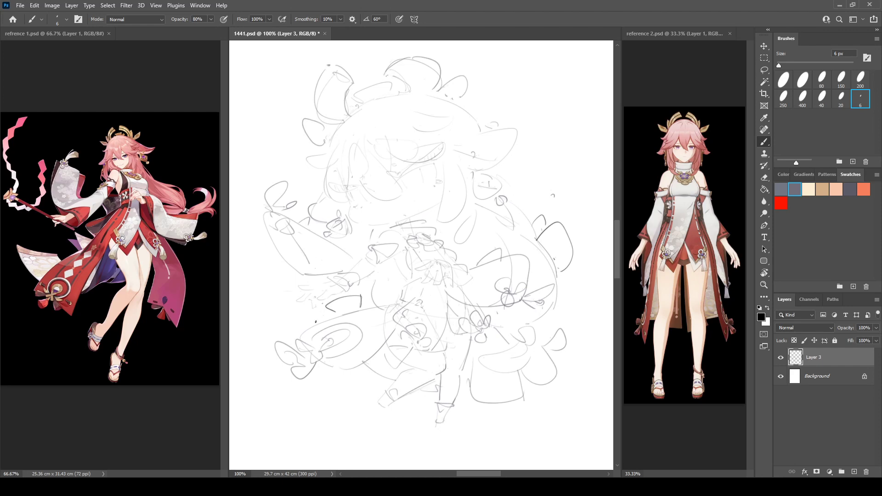